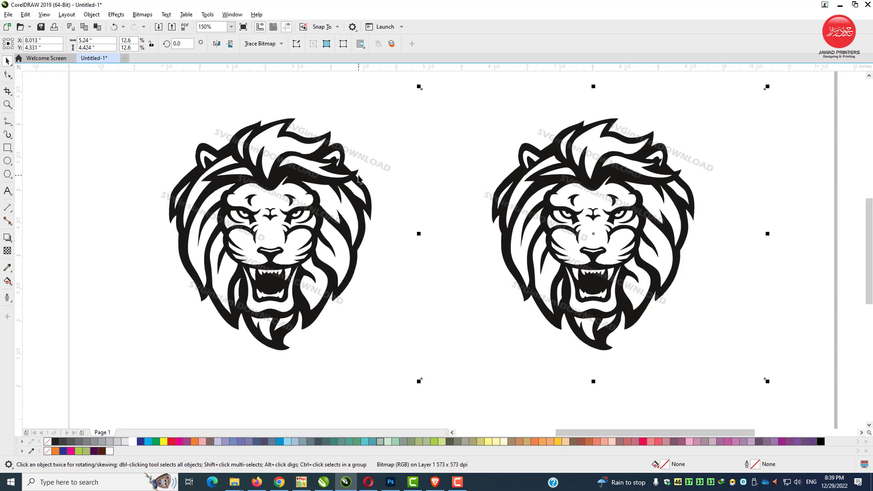
Shift the duplicate lion bitmap slightly left and darken it with a Tone Curve point at X 204, Y 78
drag(620, 191, 560, 217)
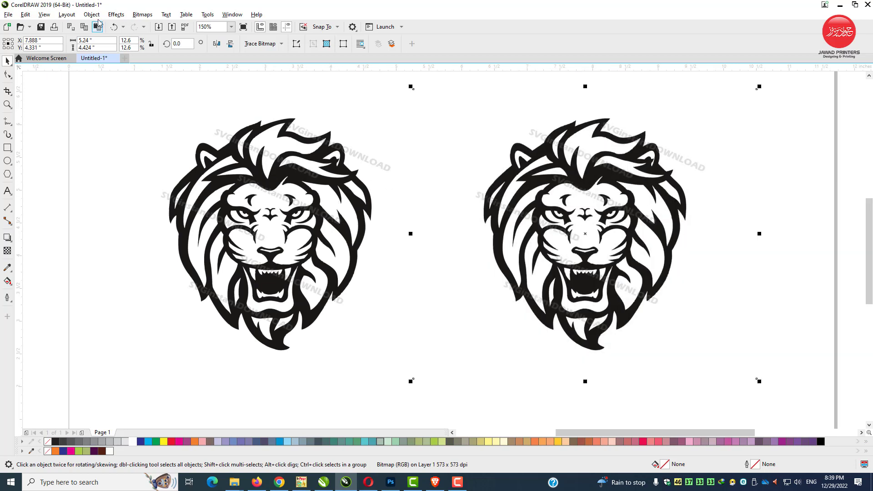
click(148, 16)
mouse_move(126, 17)
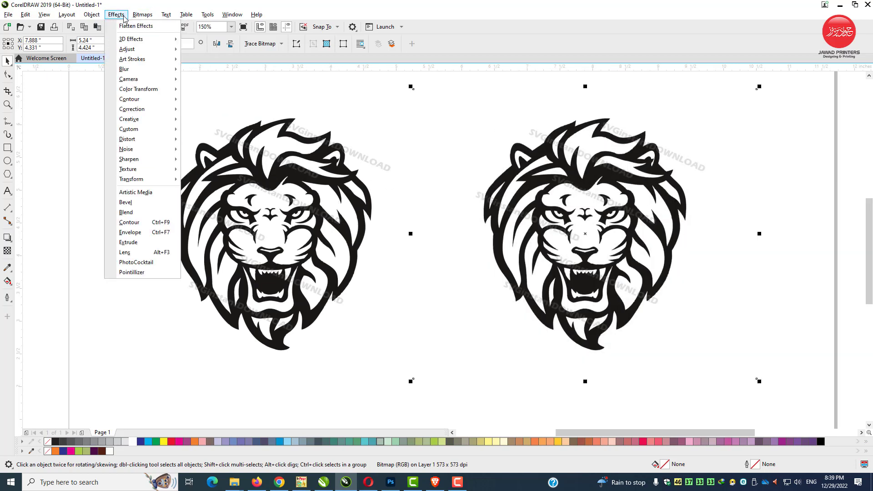
mouse_move(131, 41)
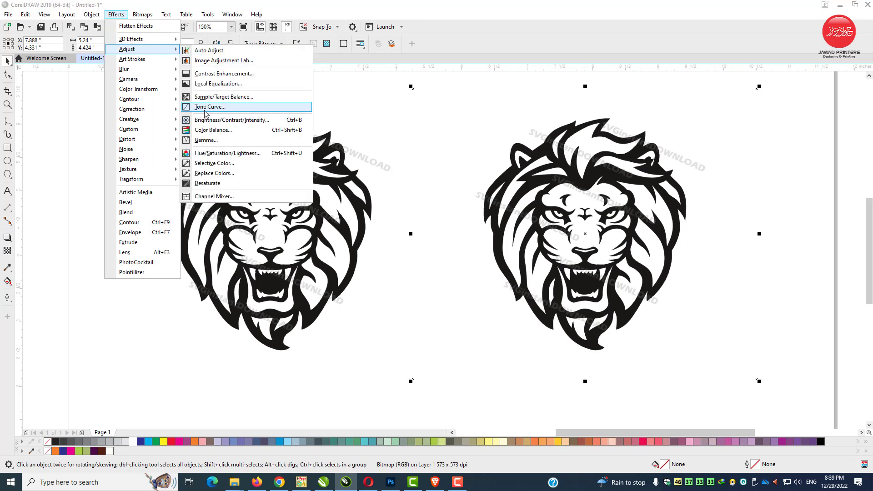
click(207, 106)
drag(400, 213, 371, 195)
drag(463, 113, 320, 105)
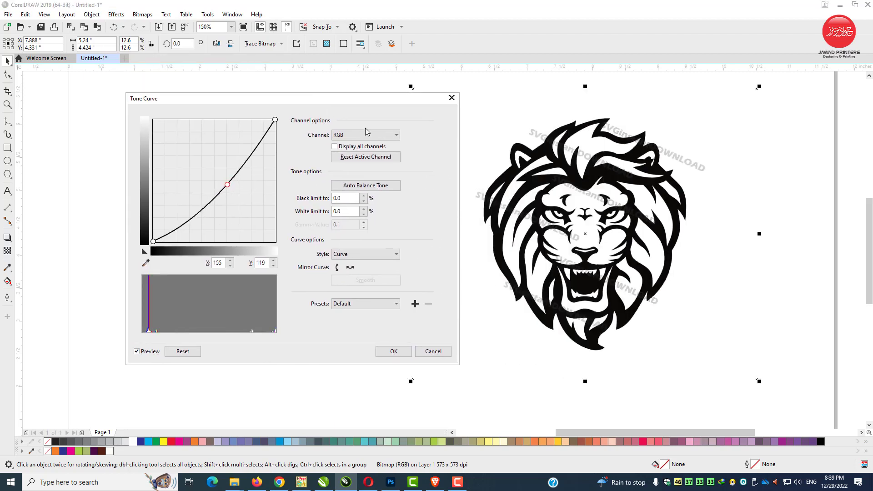
drag(228, 186, 249, 203)
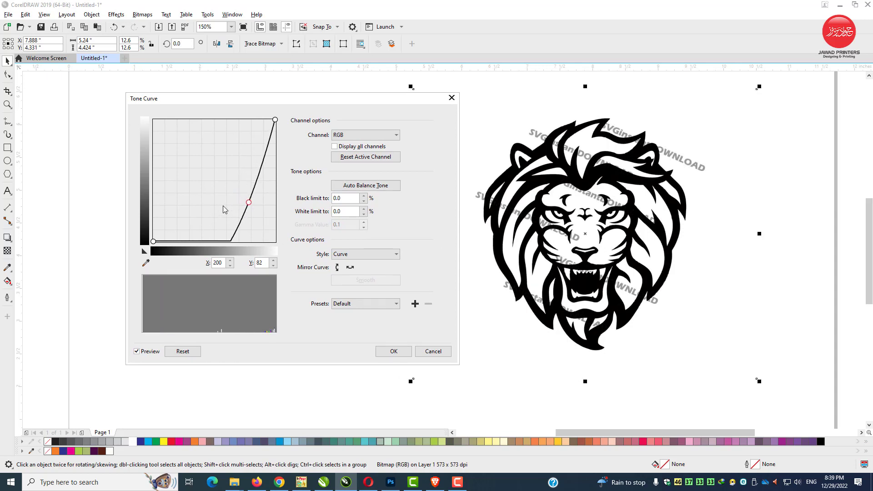
drag(249, 205, 252, 208)
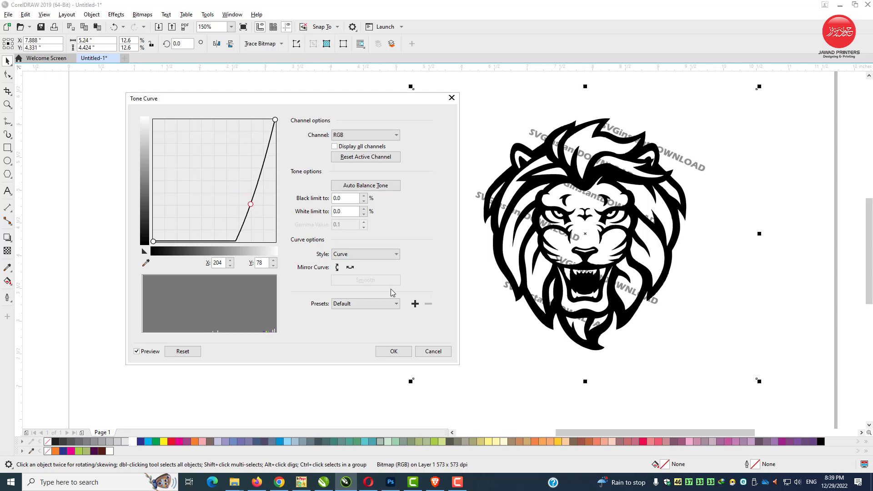
click(394, 353)
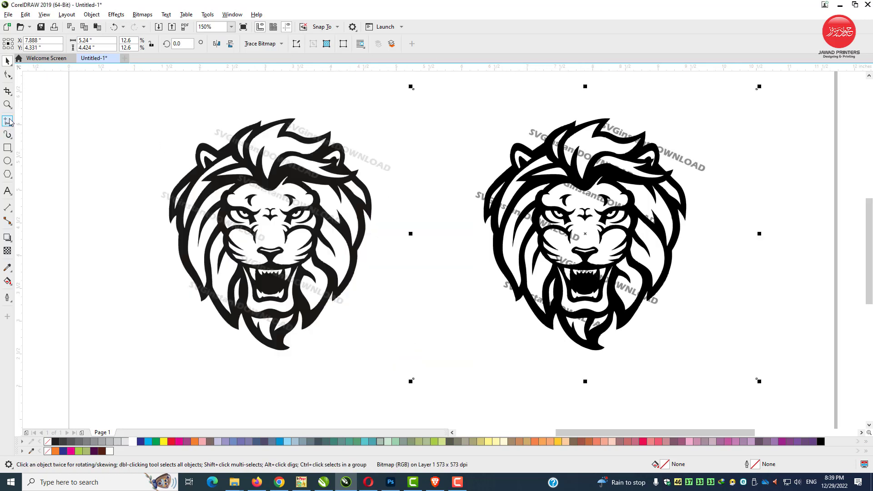
Start an Outline Trace of the darkened lion bitmap with the Logo preset, letting PowerTRACE reduce the bitmap
click(10, 104)
drag(295, 173, 301, 179)
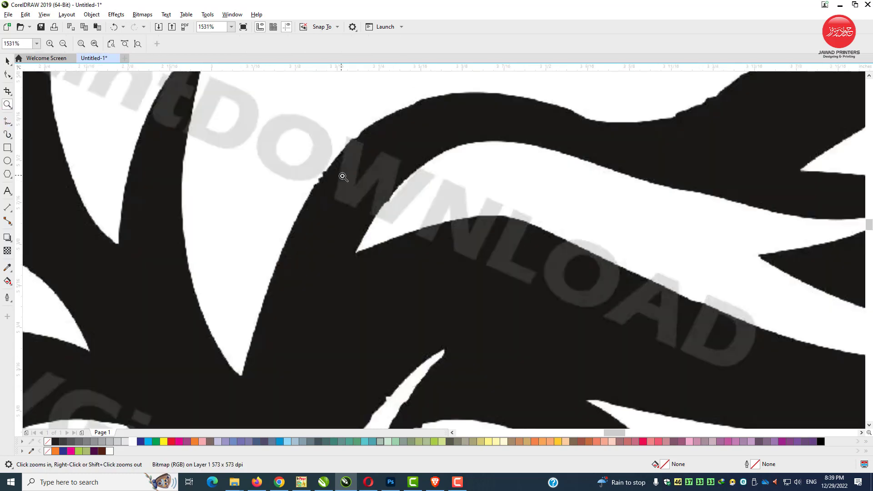
scroll(389, 200, down, 6)
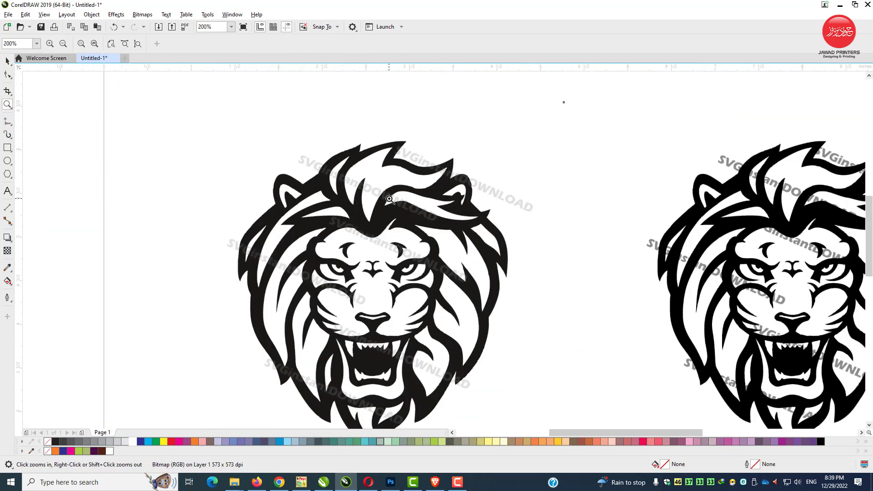
drag(869, 249, 867, 250)
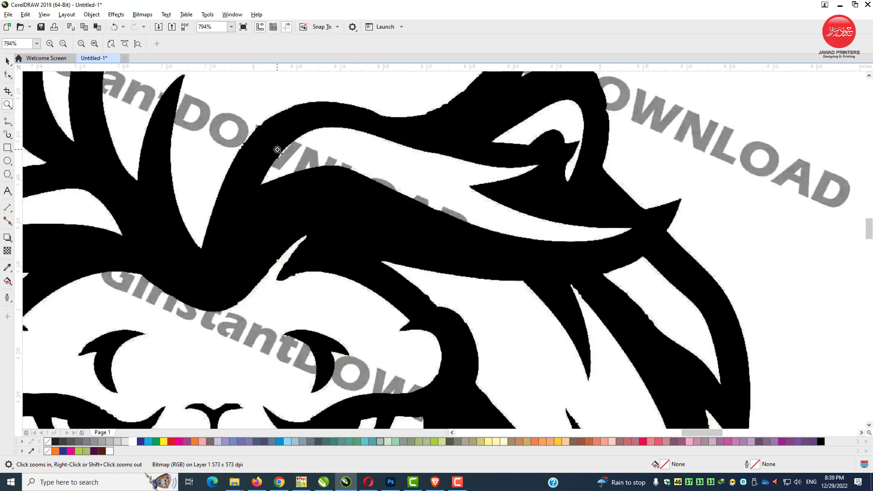
scroll(277, 150, down, 6)
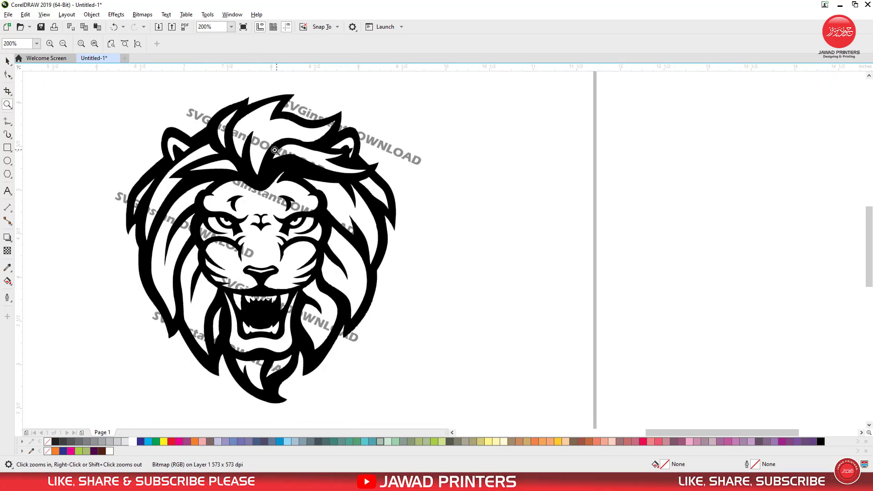
drag(61, 80, 479, 407)
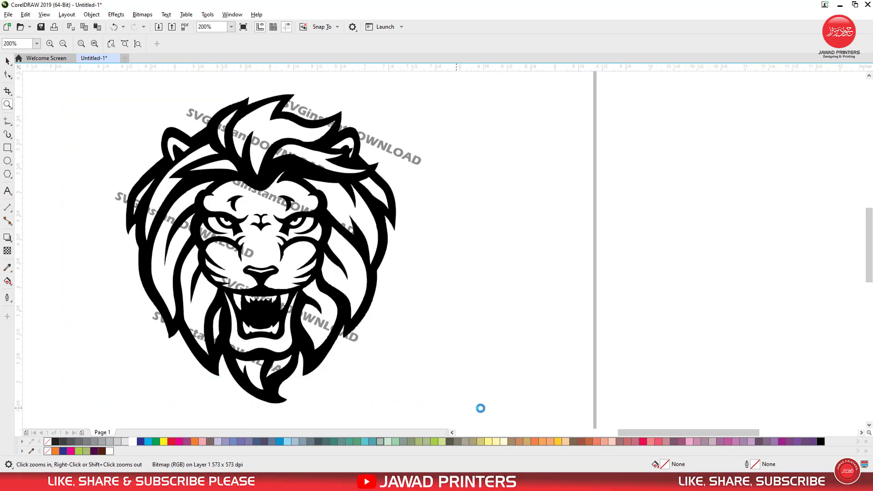
click(6, 62)
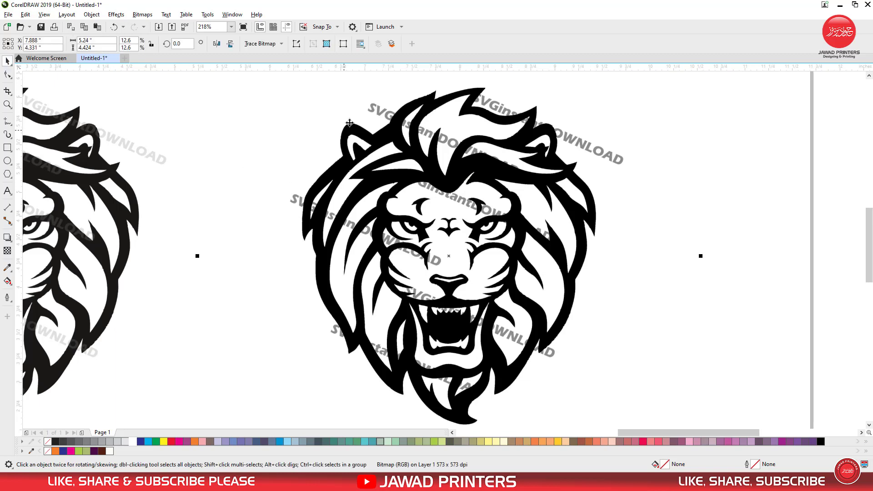
click(280, 43)
mouse_move(295, 76)
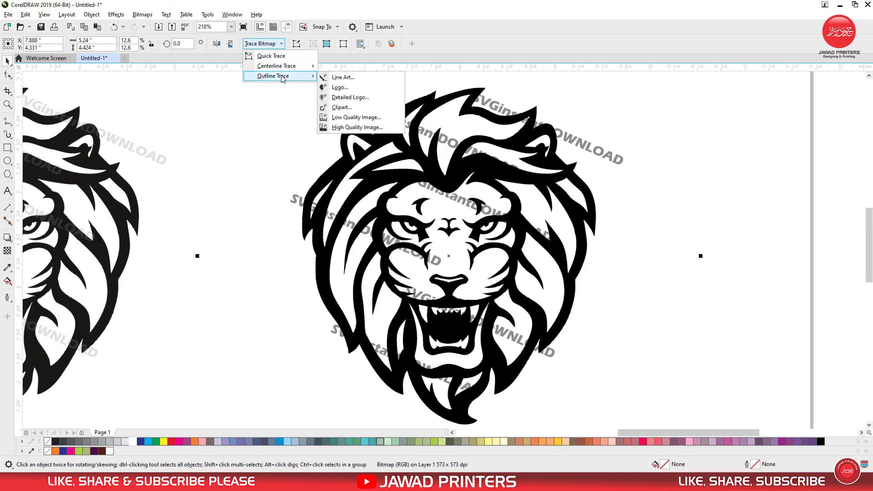
click(340, 87)
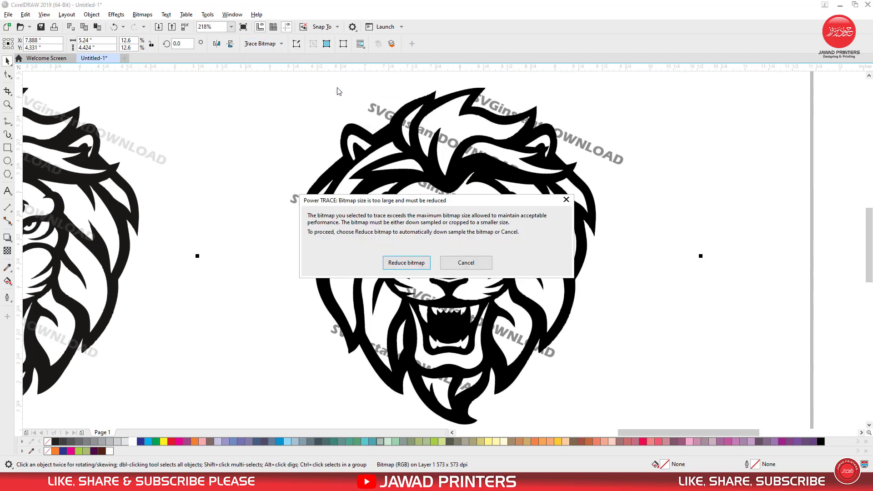
click(406, 264)
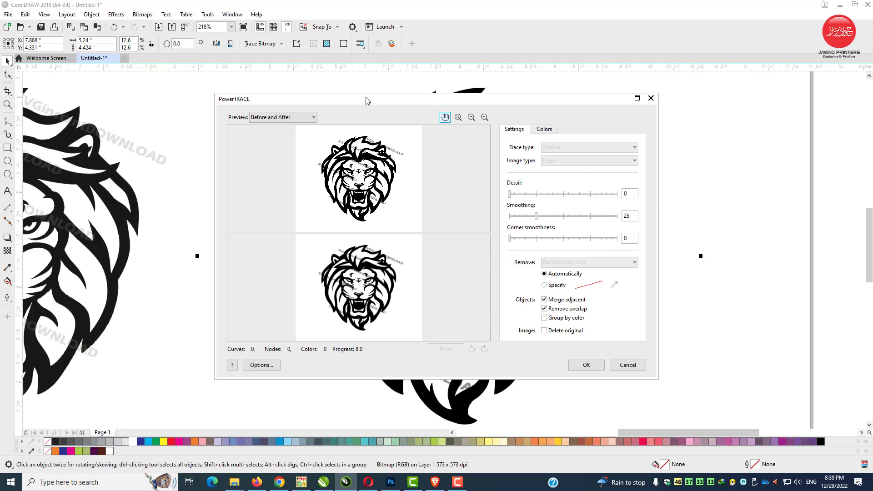
Examine the lion's face and the watermark lettering in the PowerTRACE before-and-after preview
drag(368, 100, 568, 111)
click(685, 128)
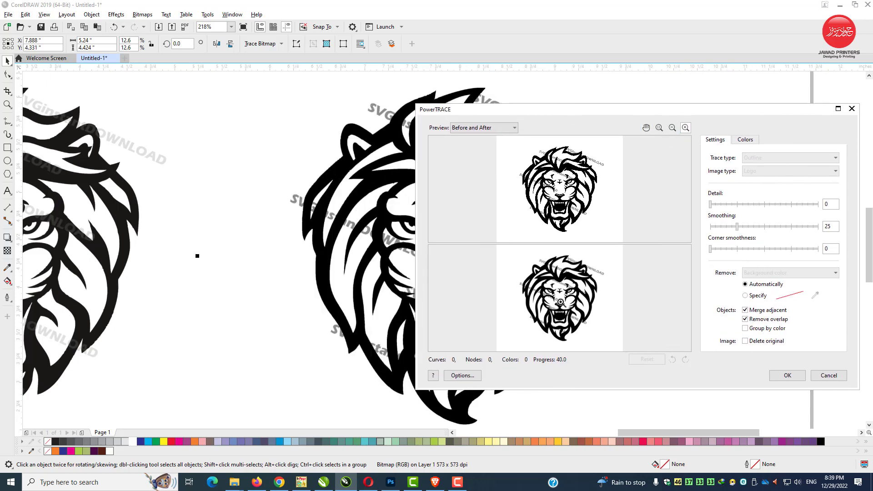
click(563, 303)
scroll(573, 298, up, 6)
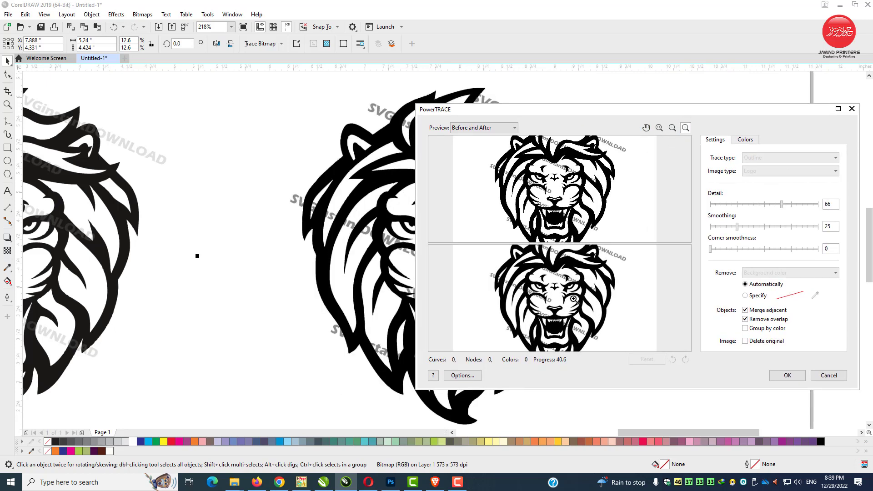
scroll(573, 299, up, 2)
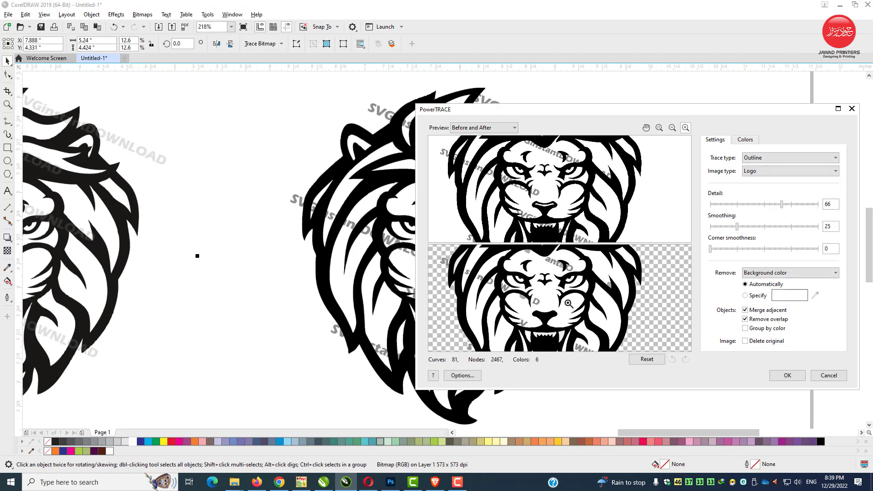
click(672, 128)
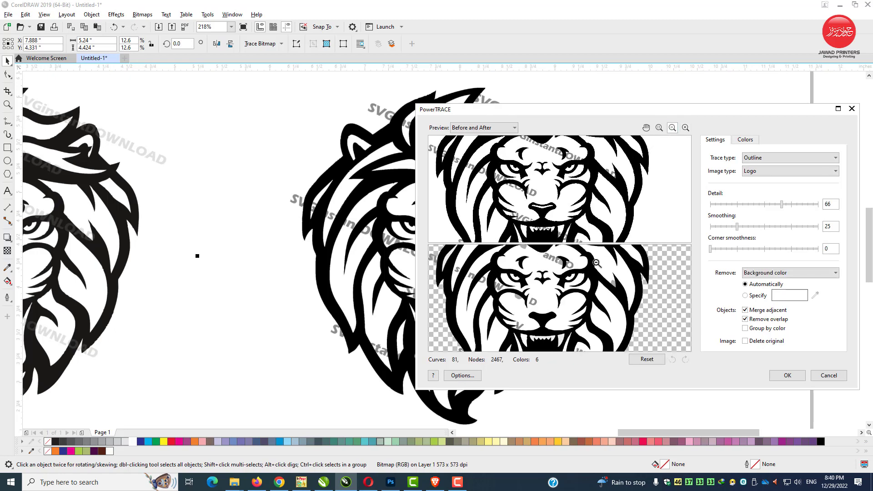
click(559, 318)
click(647, 128)
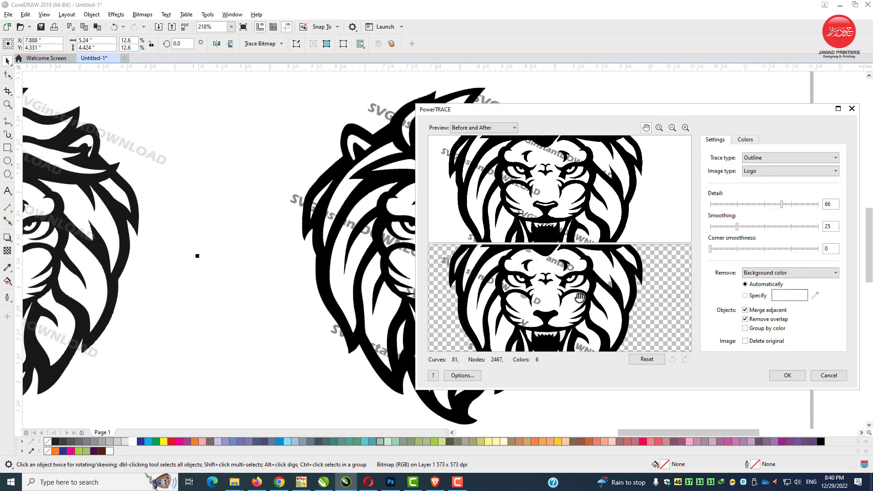
mouse_move(577, 296)
mouse_down()
mouse_move(596, 327)
mouse_move(578, 281)
mouse_up()
mouse_move(573, 321)
mouse_down()
mouse_move(577, 284)
mouse_move(579, 310)
mouse_move(568, 313)
mouse_up()
scroll(580, 296, down, 1)
scroll(578, 289, down, 1)
mouse_move(571, 279)
mouse_down()
mouse_move(570, 319)
mouse_move(572, 277)
mouse_up()
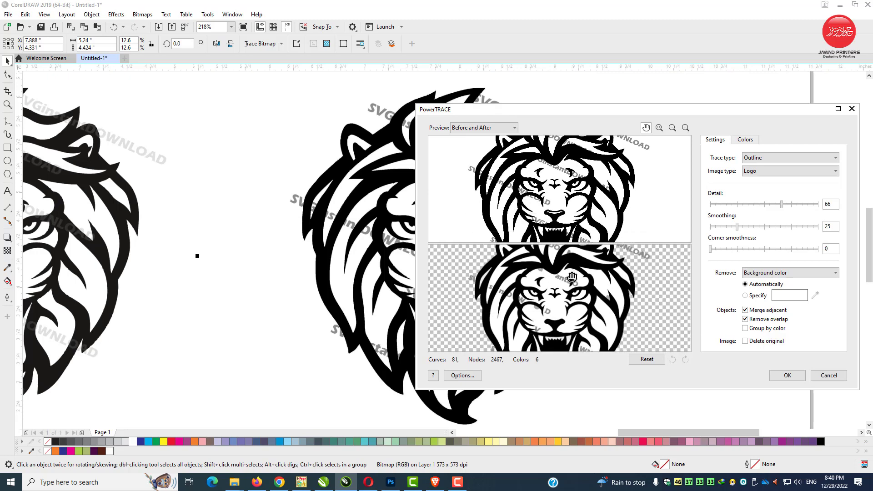
Set the trace's corner smoothness to 7, detail to 75 and smoothing to 51, and apply it
click(718, 249)
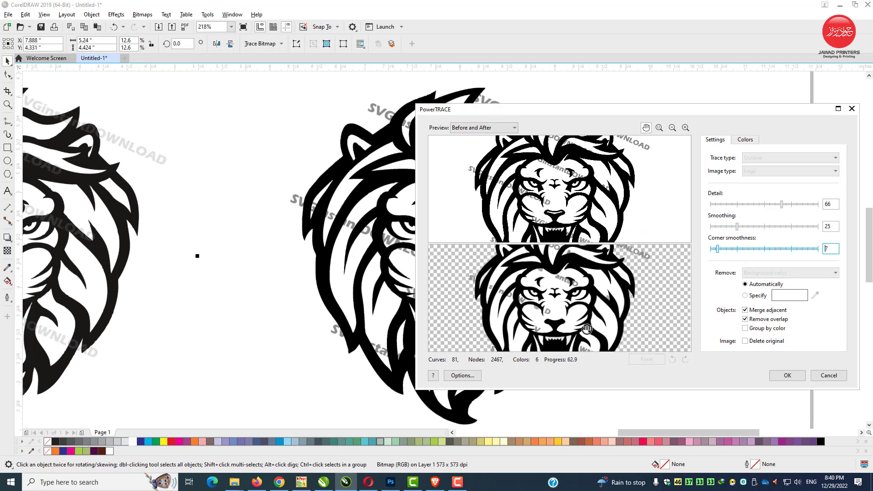
drag(581, 334, 587, 302)
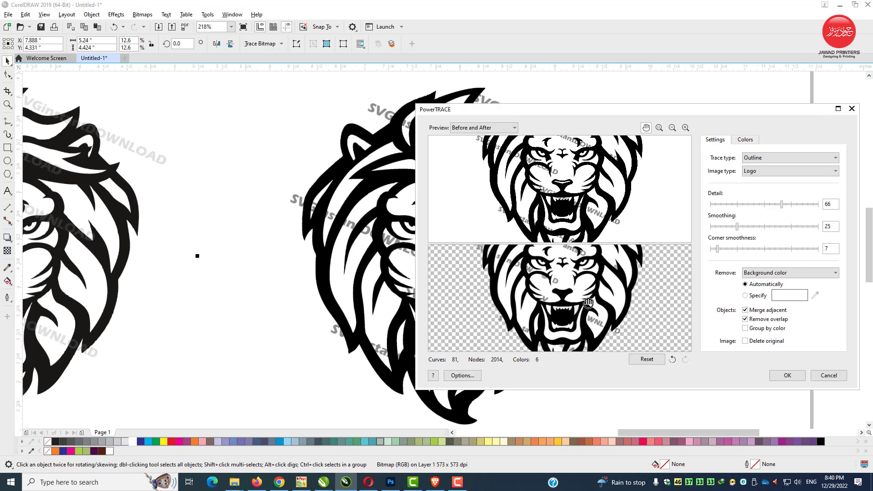
click(791, 205)
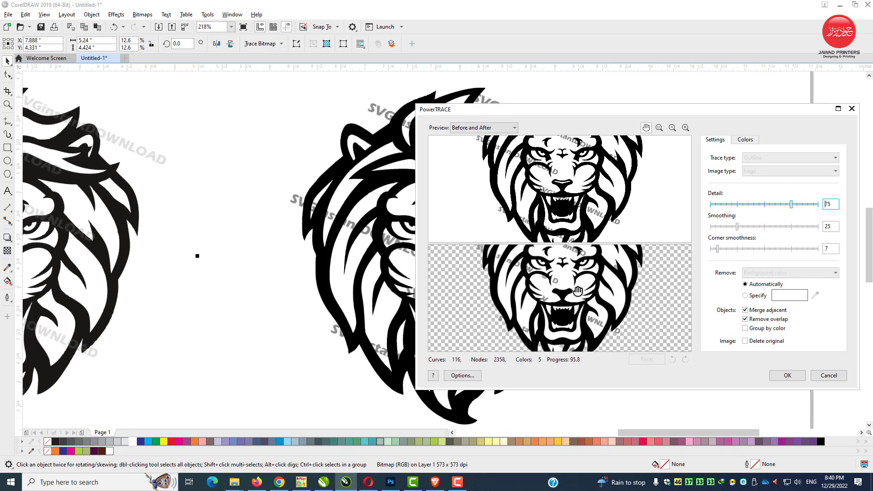
click(738, 226)
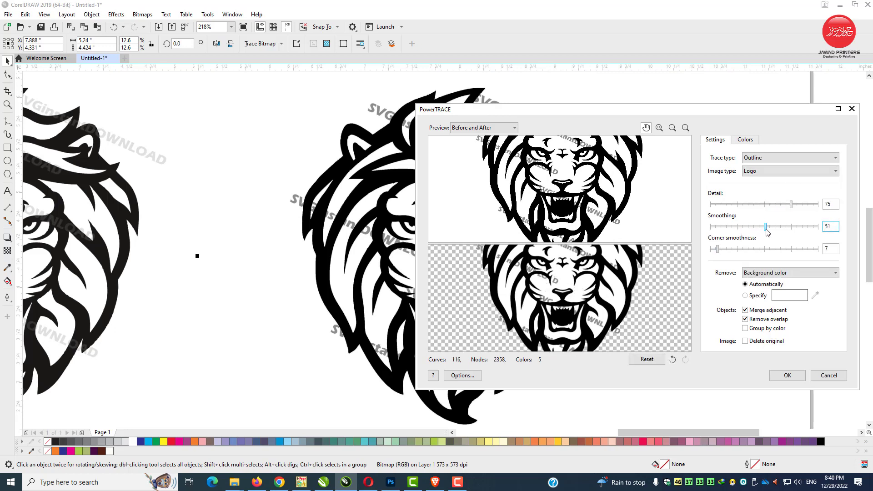
click(766, 228)
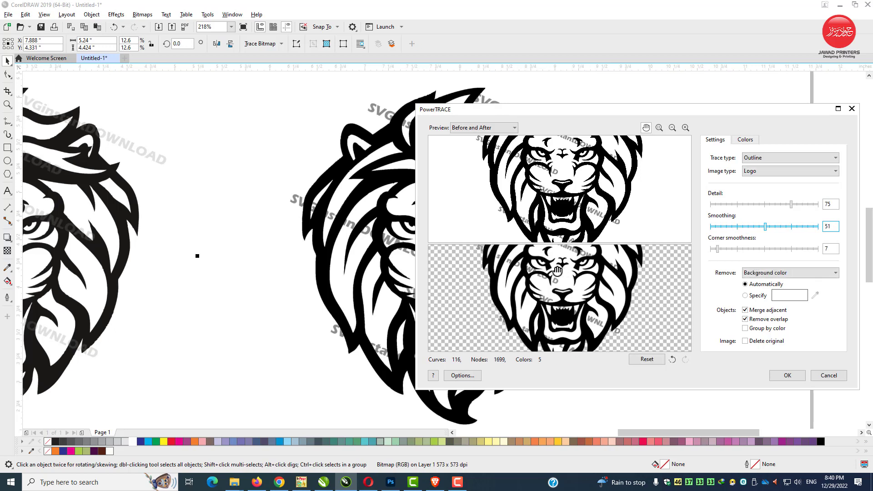
drag(584, 325, 580, 289)
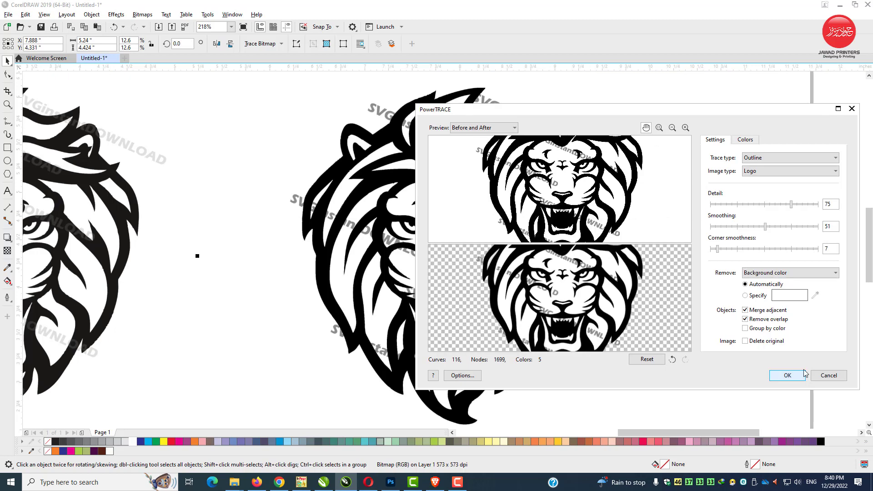
click(787, 375)
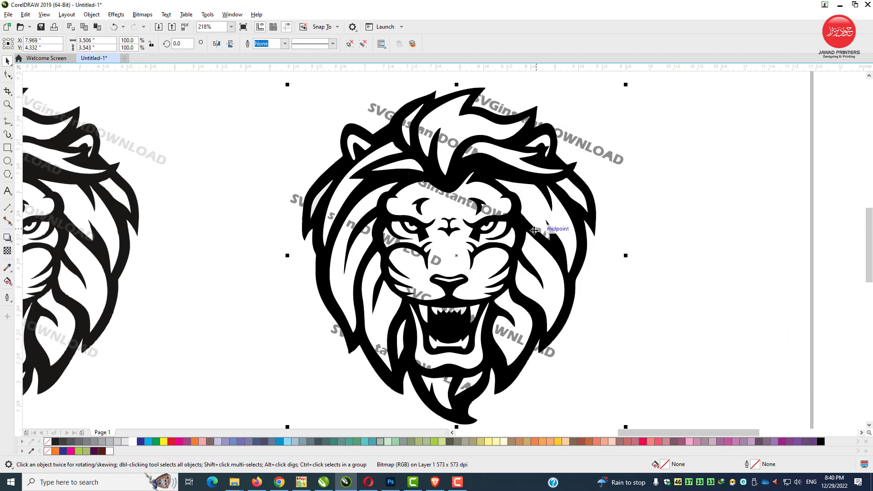
Move the traced lion aside, delete the darkened bitmap beneath it, and reposition the trace beside the original at about X 7.28 in
drag(505, 219, 688, 219)
click(394, 160)
right_click(397, 146)
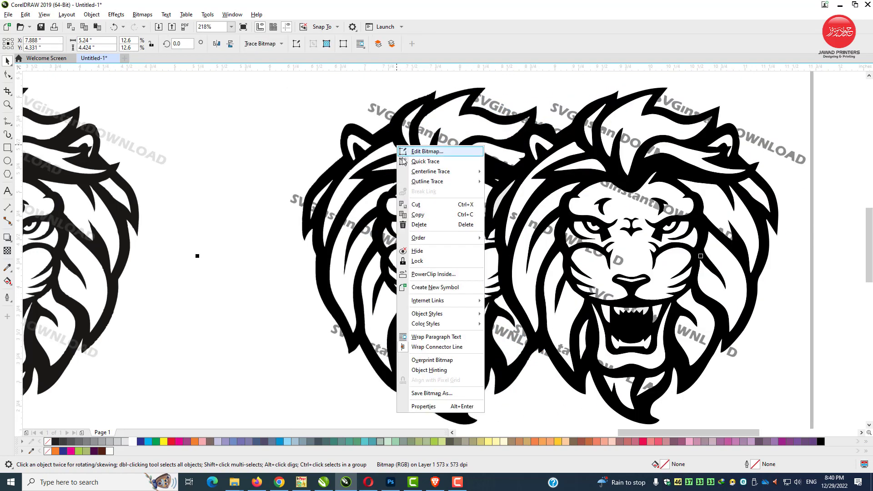
click(419, 224)
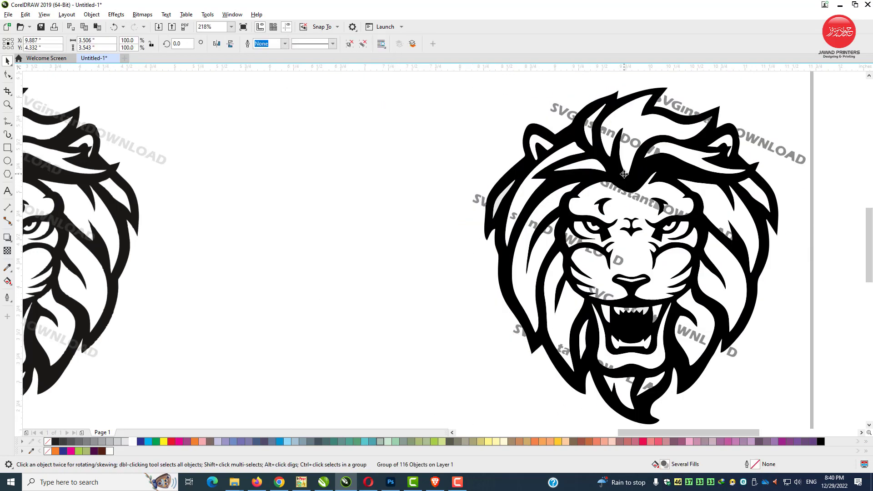
drag(624, 177, 378, 178)
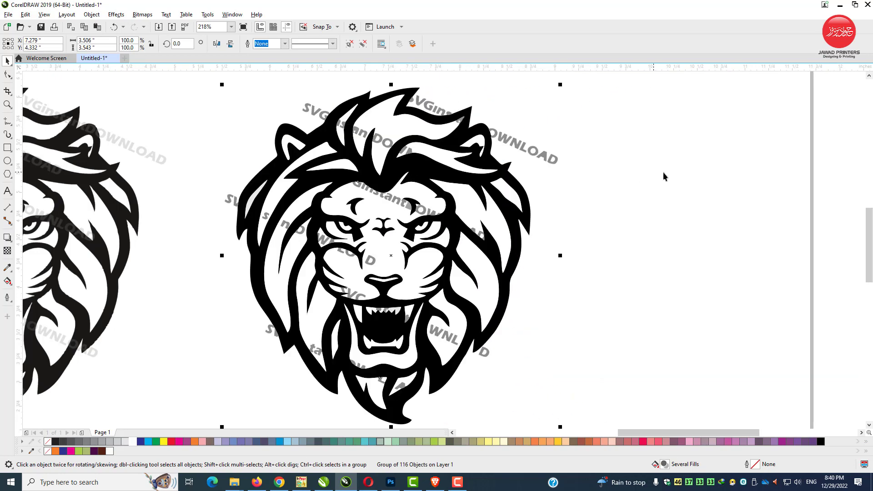
Ungroup the traced lion and move its main black shape to the right, clear of the watermark letters
click(350, 44)
click(670, 158)
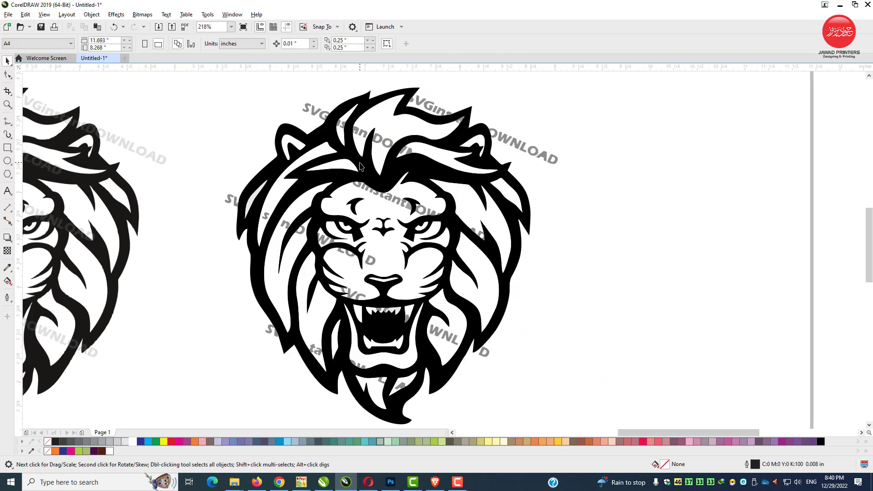
drag(267, 179, 665, 179)
Select the two brow marks and the mark between the eyes, and move them onto the separated lion's face
click(383, 230)
shift+click(413, 203)
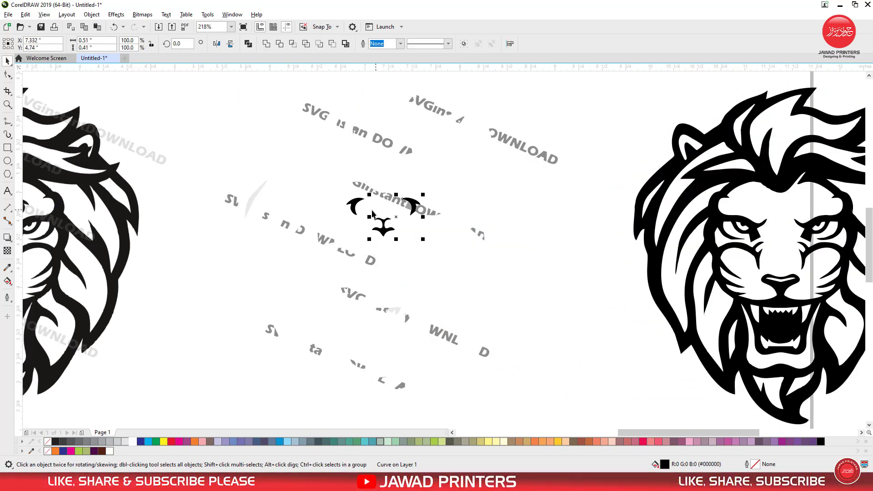
shift+click(353, 207)
drag(355, 204, 755, 257)
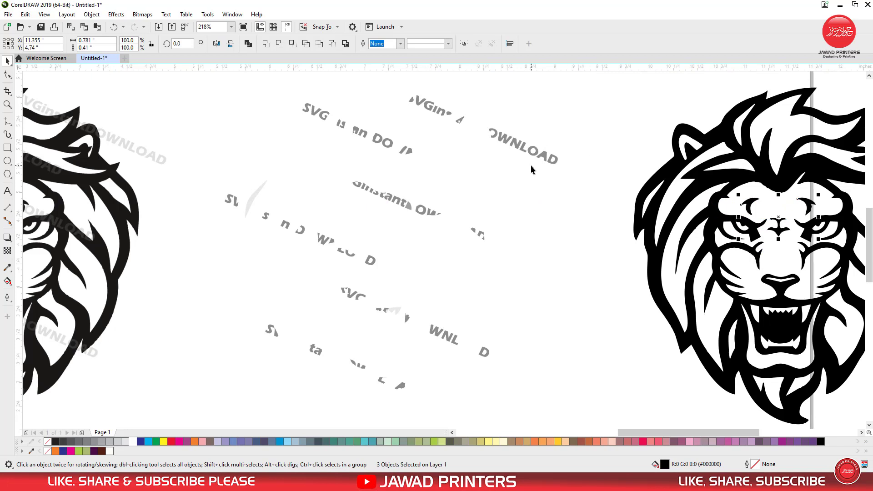
Delete the leftover watermark letters between the two lions and move the cleaned lion left beside the original
scroll(531, 170, down, 3)
click(584, 88)
drag(379, 283, 379, 283)
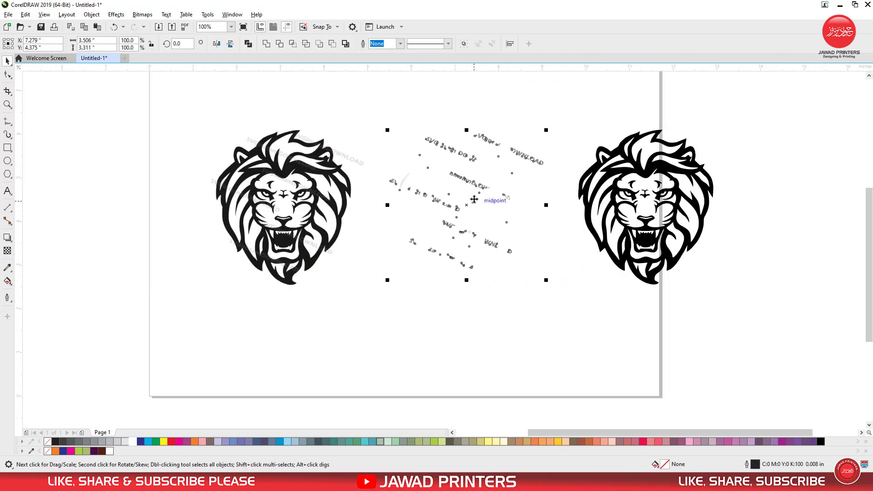
right_click(474, 189)
click(491, 236)
key(Delete)
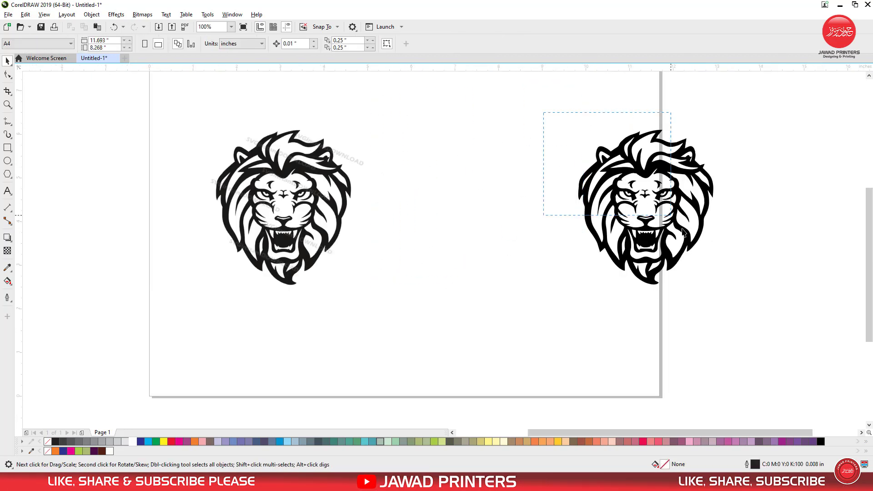
drag(654, 240, 497, 240)
Examine the cleaned lion's traced edges up close around the forehead and mane
key(z)
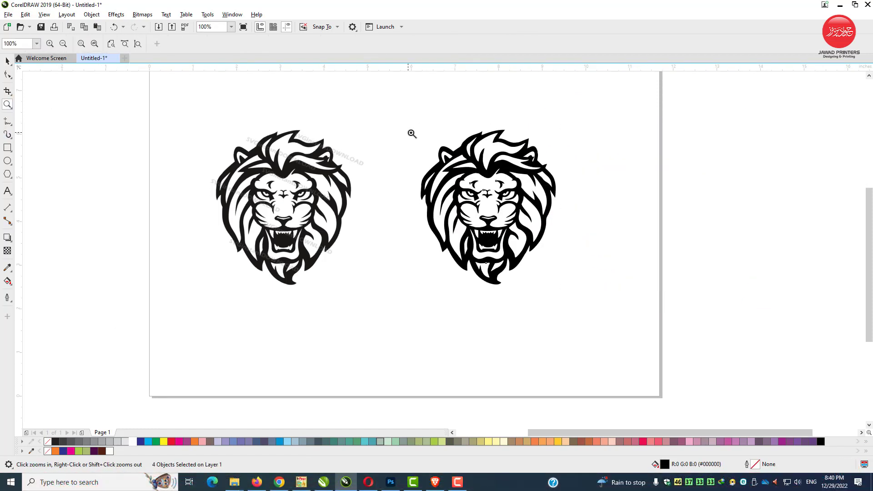
drag(565, 256, 564, 255)
drag(380, 136, 399, 150)
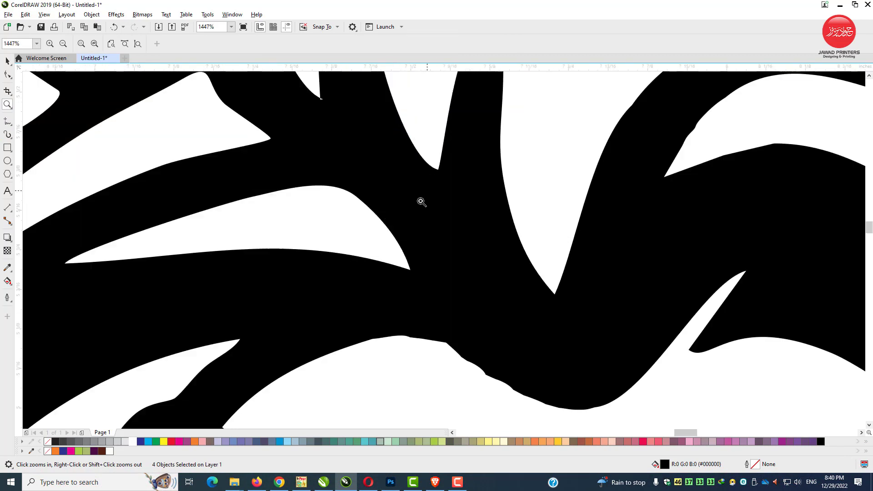
scroll(405, 225, down, 5)
drag(356, 273, 555, 420)
scroll(396, 311, down, 1)
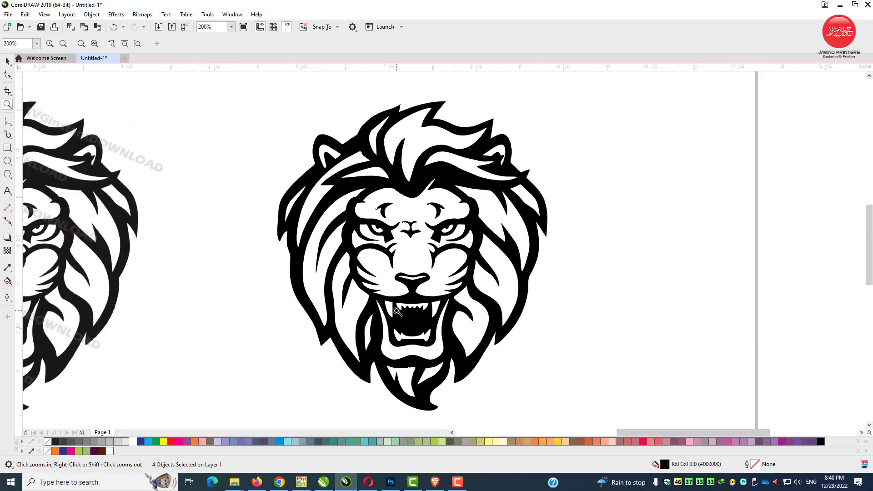
Try two brown fills on the cleaned lion and finish with the blue-grey fill C20 M0 Y0 K40
click(8, 61)
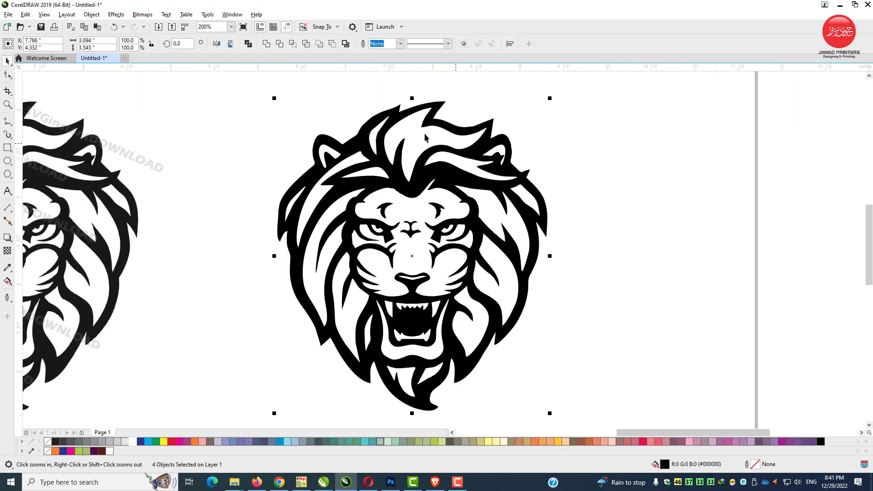
click(102, 450)
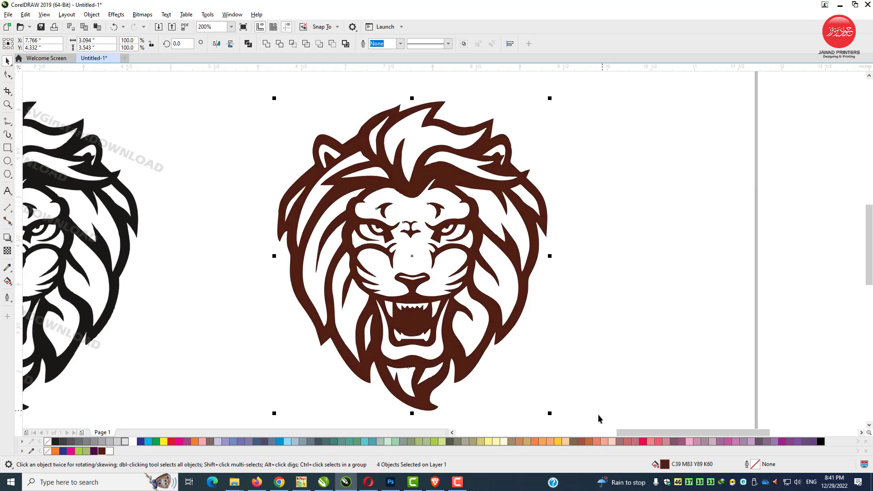
click(580, 441)
click(302, 441)
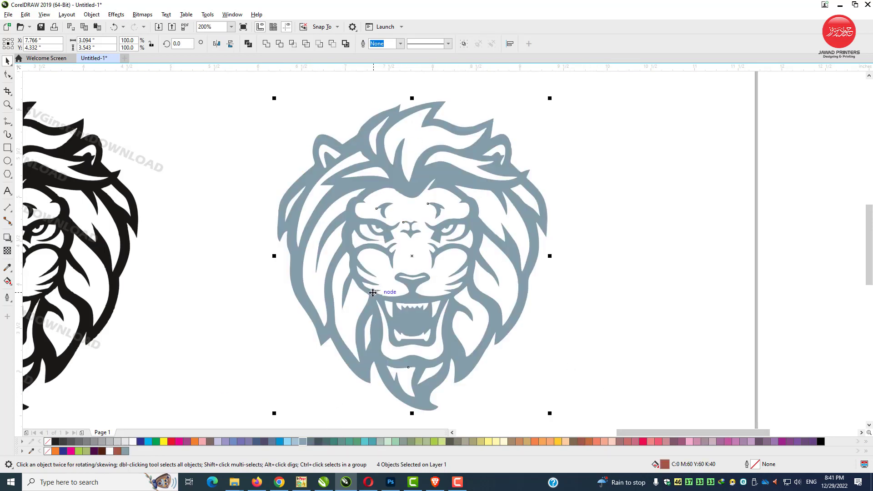
Move the original watermarked bitmap right, closer to the blue-grey lion, to about X 3.6 in
key(F3)
click(7, 104)
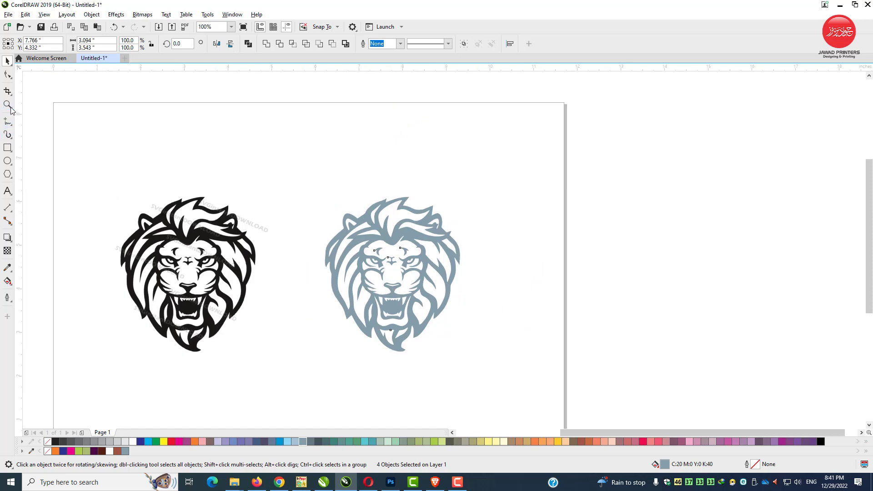
drag(59, 126, 559, 421)
click(4, 64)
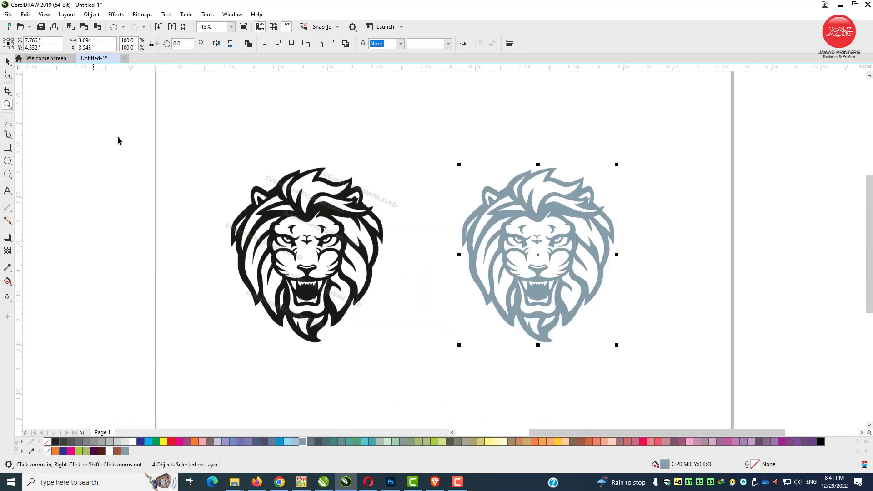
drag(312, 257, 338, 258)
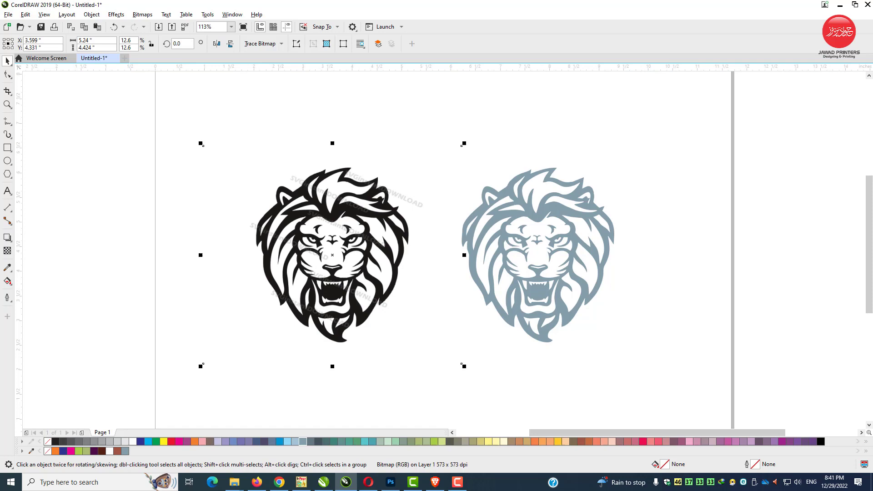
Compare the edge quality of the original bitmap with that of the blue-grey vector lion up close
click(7, 104)
drag(339, 224, 355, 233)
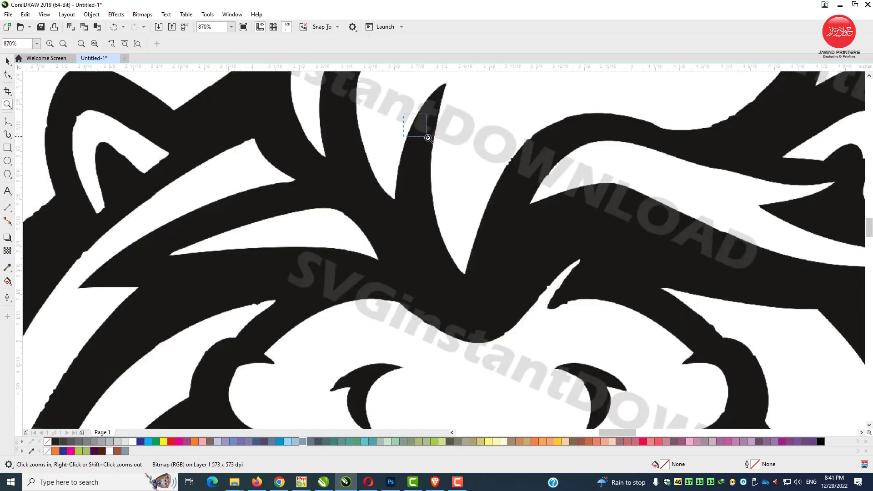
drag(428, 137, 427, 138)
scroll(428, 225, down, 5)
scroll(457, 407, up, 3)
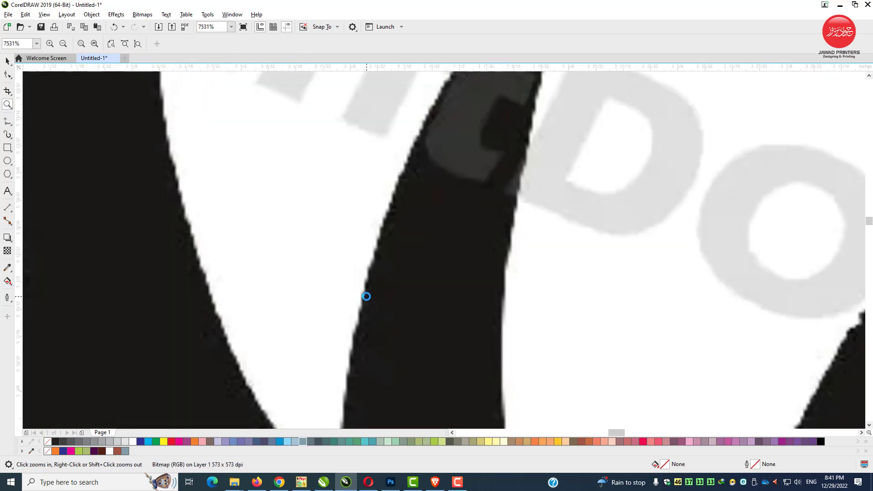
scroll(366, 297, down, 10)
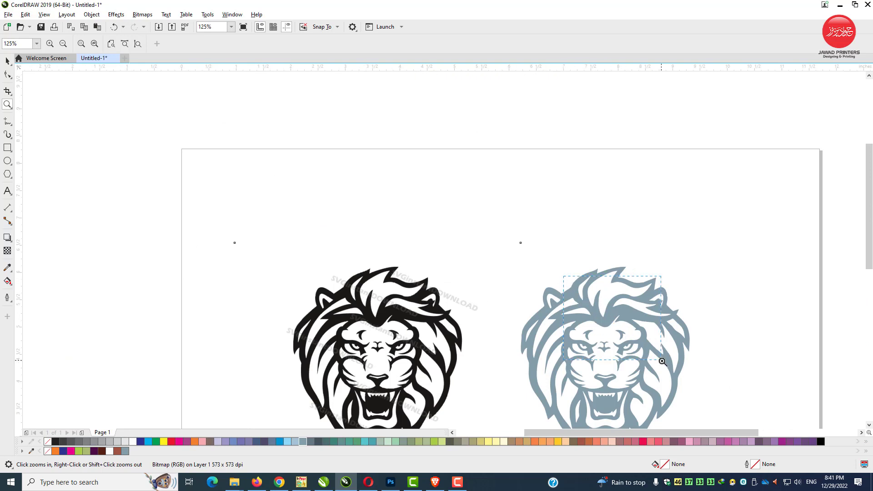
drag(662, 361, 663, 362)
drag(372, 180, 382, 185)
scroll(406, 266, down, 8)
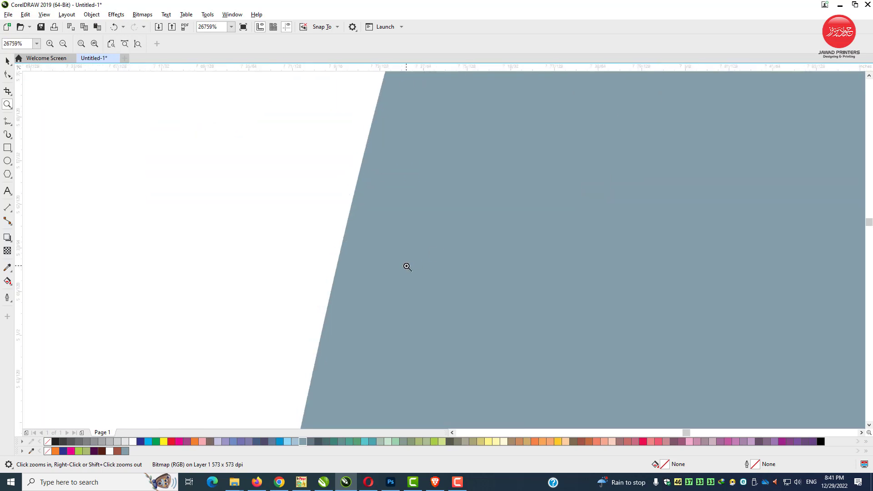
scroll(406, 266, down, 1)
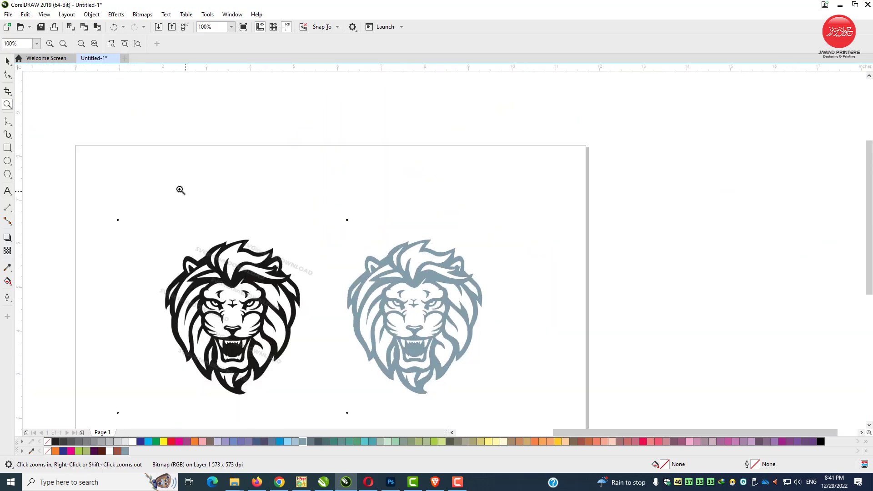
drag(511, 424, 573, 489)
Select all shapes of the blue-grey lion and group them
click(7, 61)
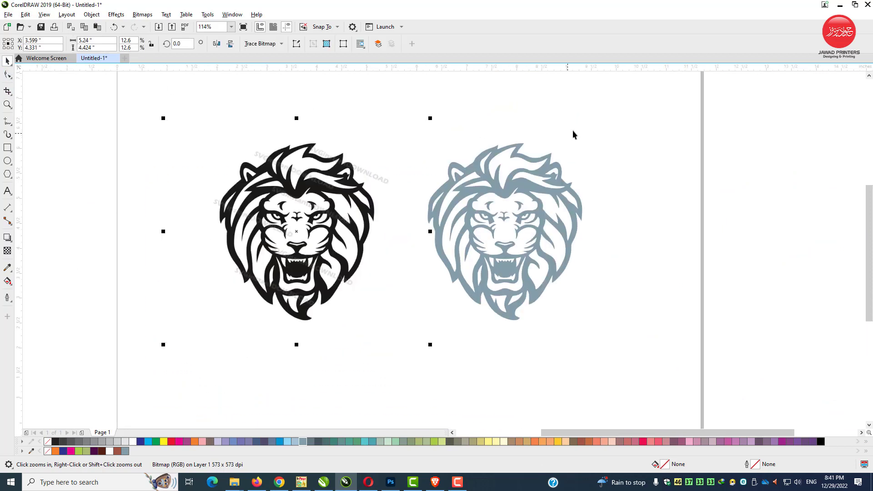
drag(644, 117, 509, 248)
drag(415, 337, 415, 337)
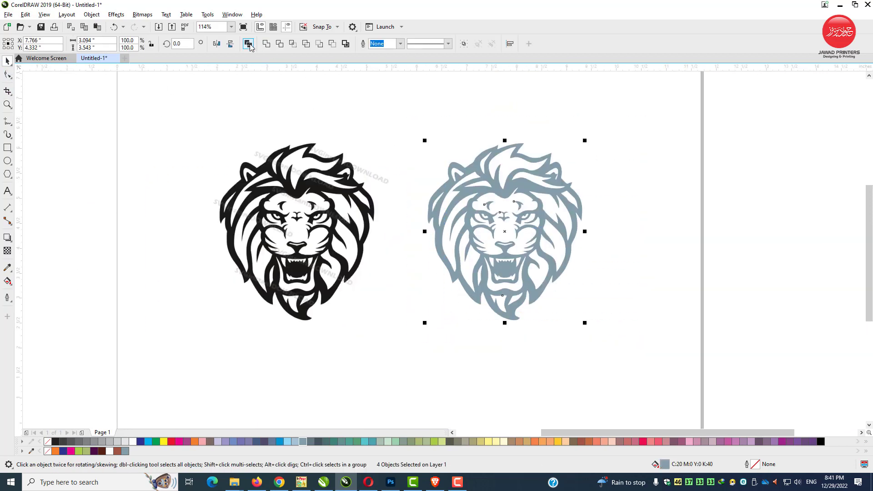
click(462, 45)
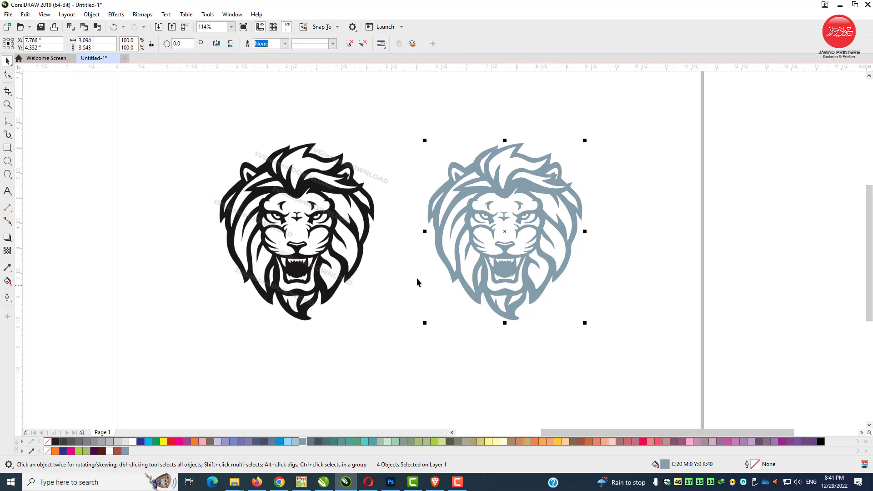
Select the original bitmap and the grouped vector lion together and move them off the page's left side
scroll(337, 248, down, 2)
drag(266, 306, 266, 305)
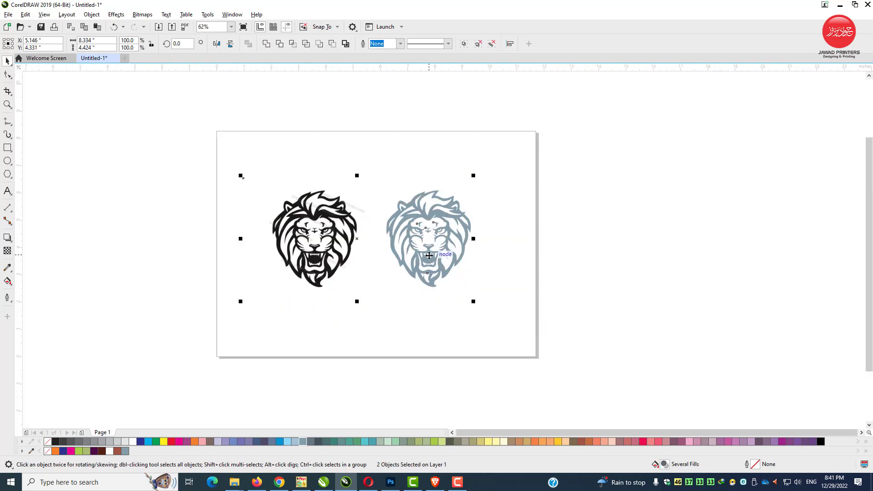
drag(443, 253, 128, 253)
click(221, 200)
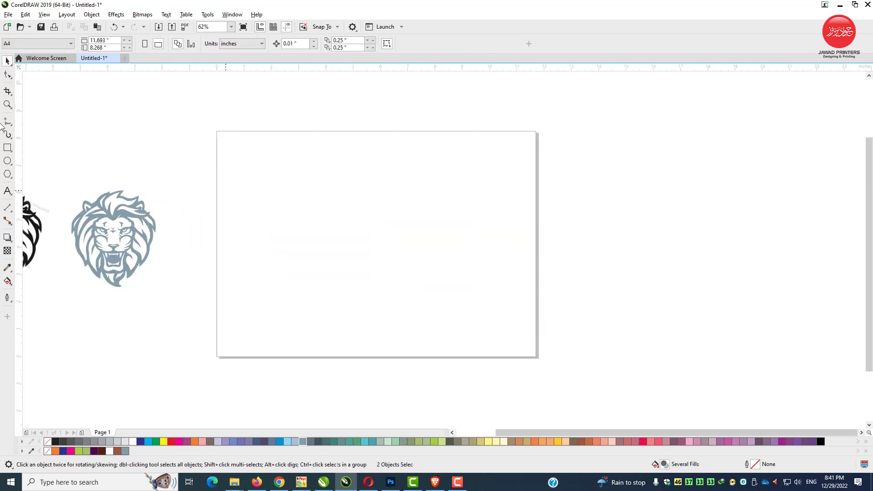
Draw a rectangle about 15.67 by 11.45 in around the empty page and fill it with dark brown C39 M83 Y89 K60
click(7, 147)
drag(168, 92, 595, 403)
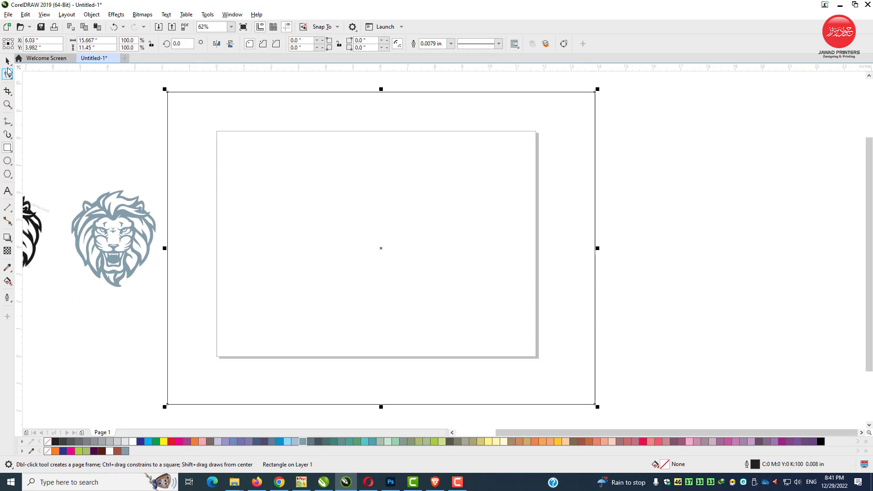
click(7, 61)
click(94, 451)
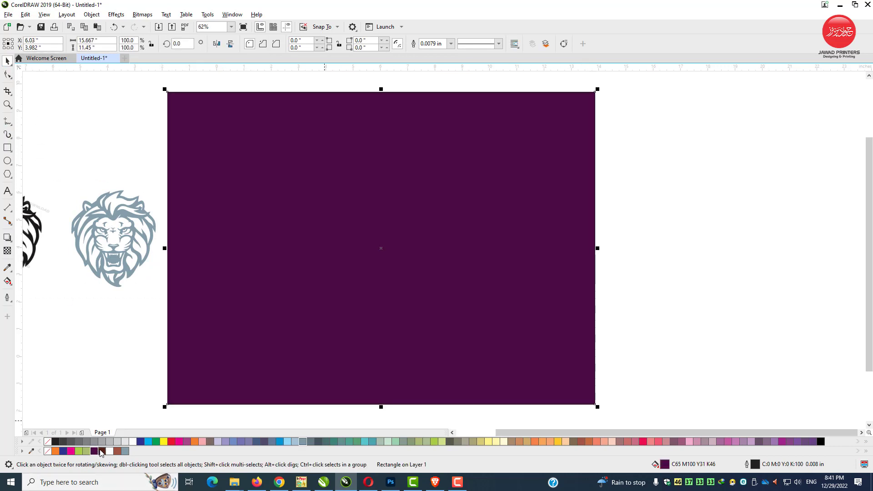
click(102, 450)
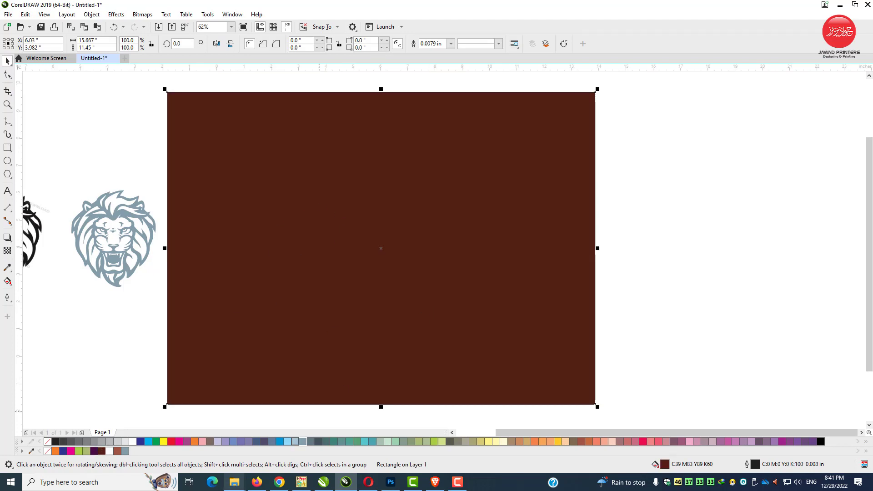
Switch to Chrome, copy the large lion photo from the image search results, and paste it into the CorelDRAW document
click(279, 481)
click(681, 14)
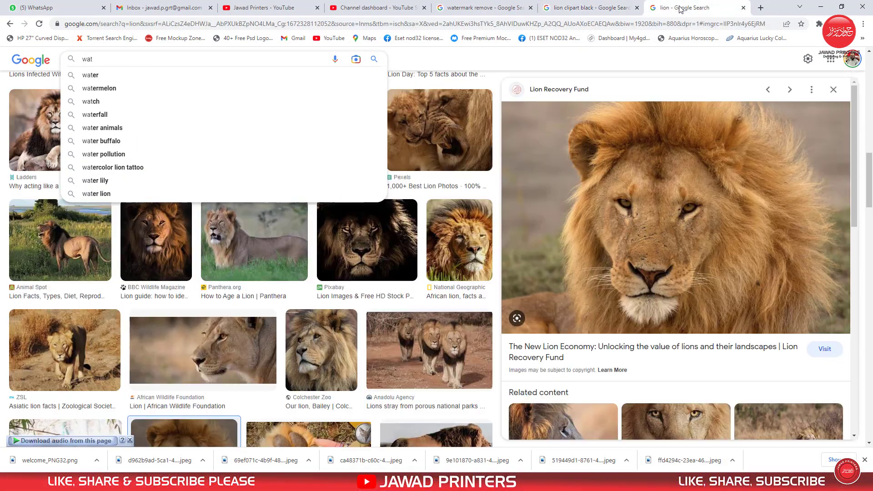
right_click(697, 195)
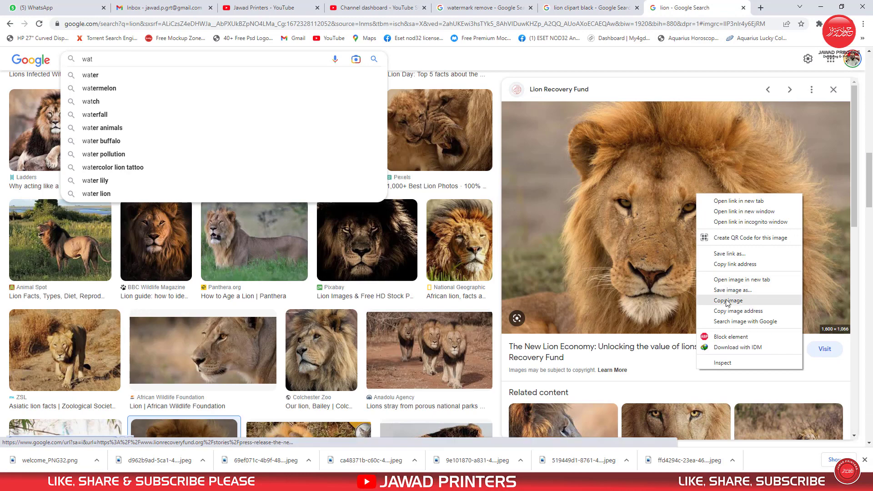
click(728, 300)
click(824, 8)
right_click(639, 172)
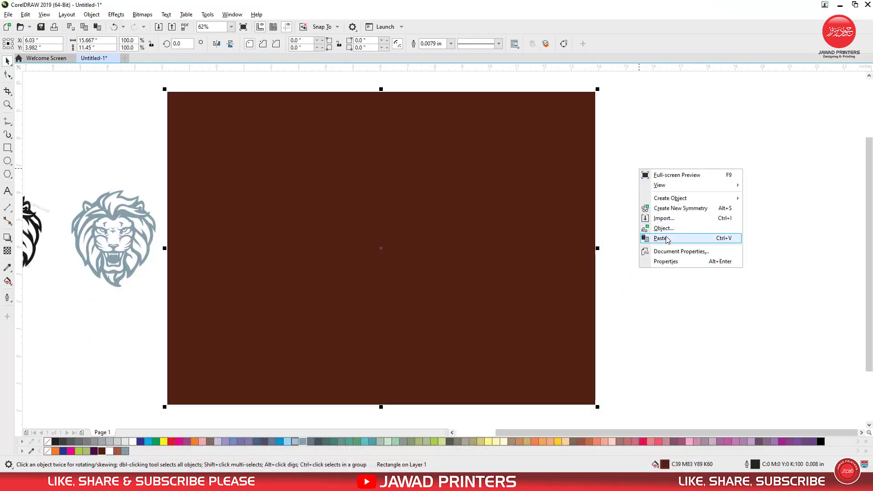
click(664, 238)
Scale and stretch the lion photo to 15.667 by 11.45 in so it covers the brown rectangle exactly
scroll(374, 223, down, 1)
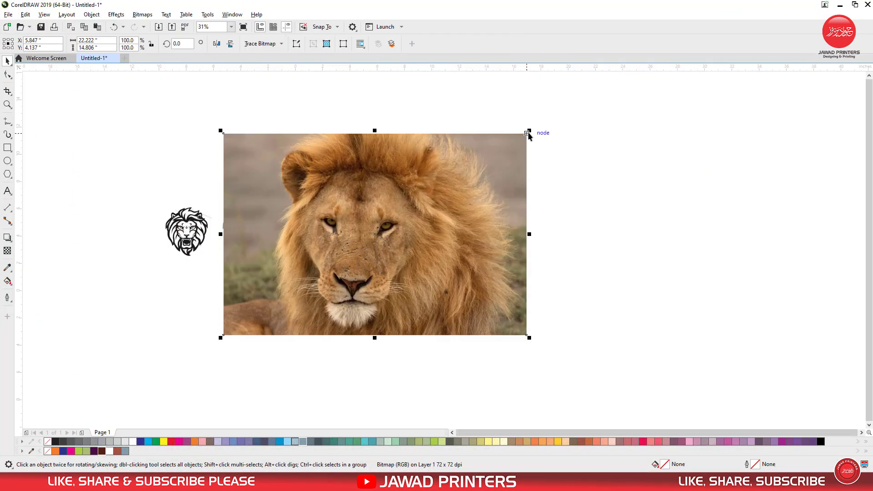
drag(529, 130, 484, 165)
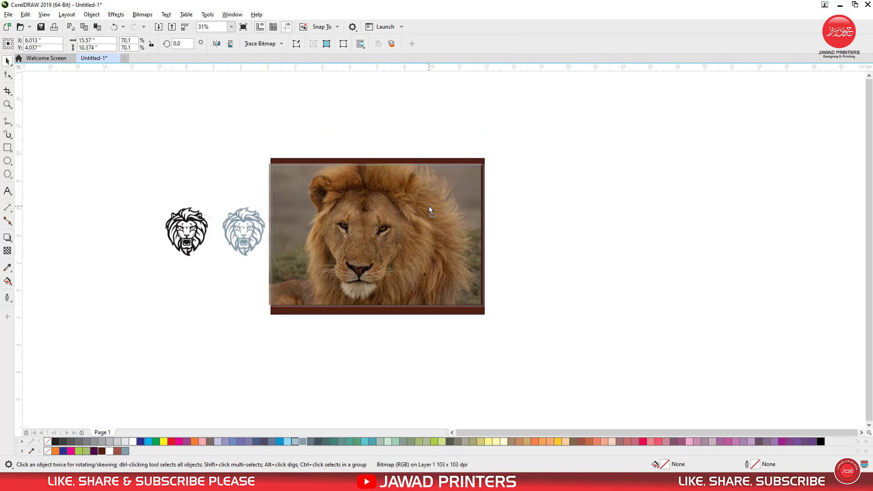
click(7, 104)
drag(209, 148, 527, 347)
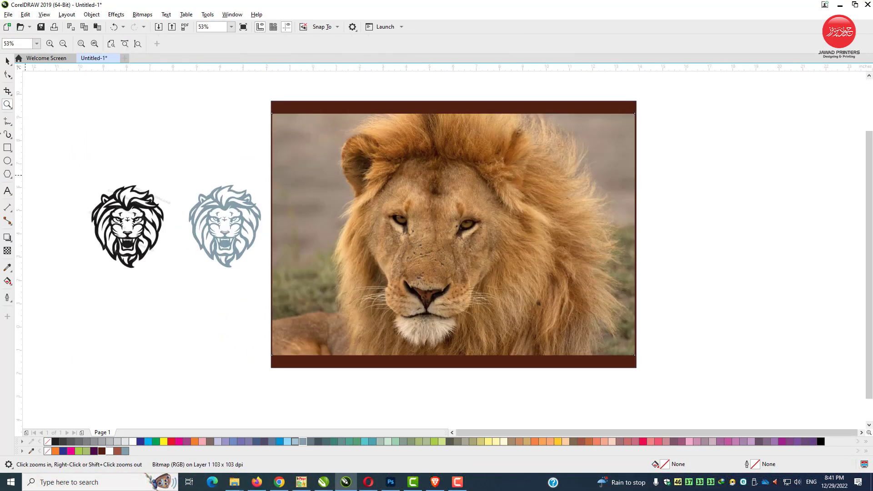
click(7, 61)
drag(453, 111, 454, 99)
drag(632, 231, 639, 234)
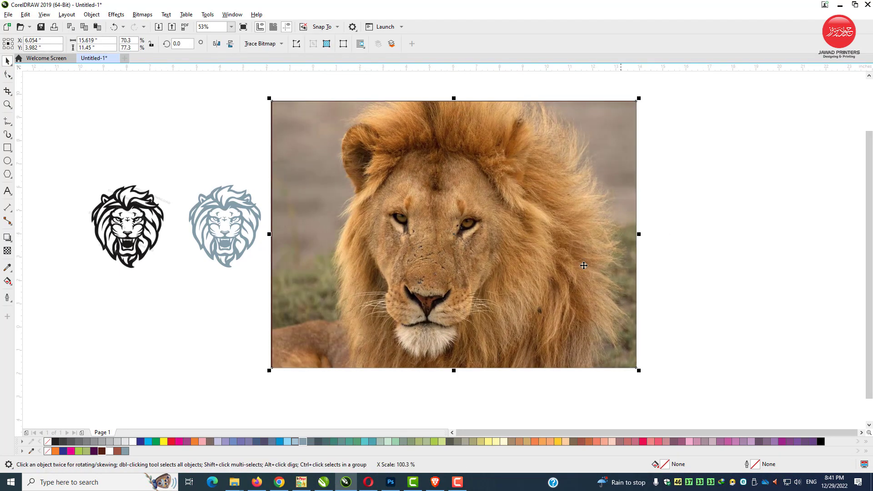
drag(269, 234, 268, 235)
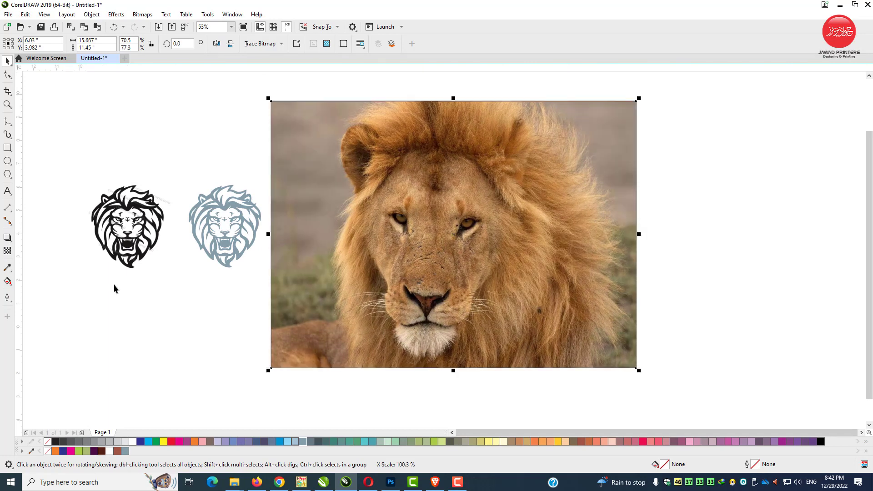
Apply a uniform transparency of 83 to the lion photo so the brown rectangle shows through
click(7, 251)
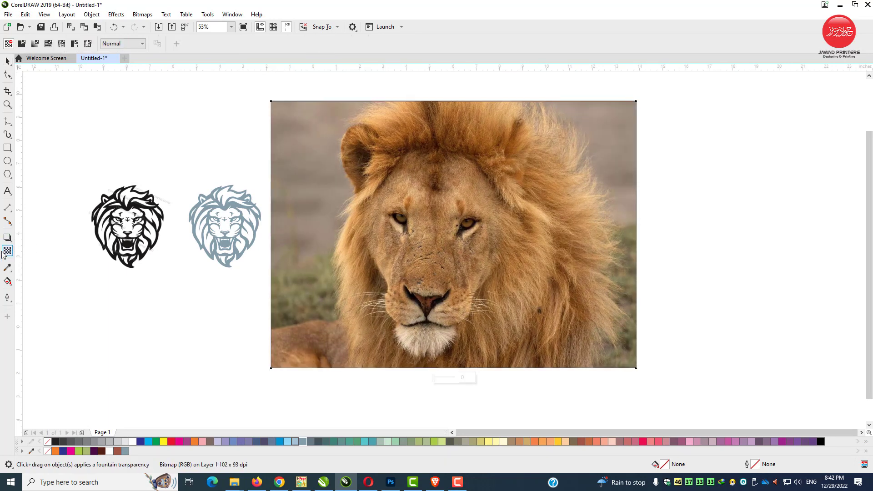
click(21, 43)
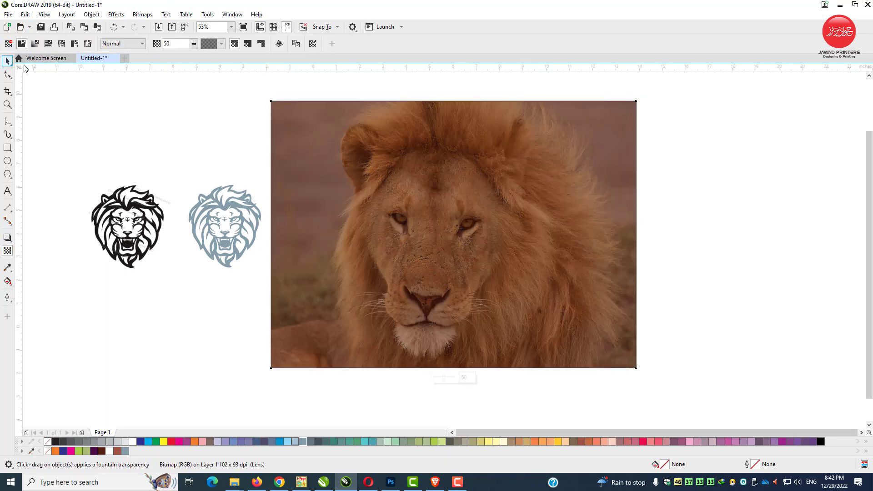
click(194, 44)
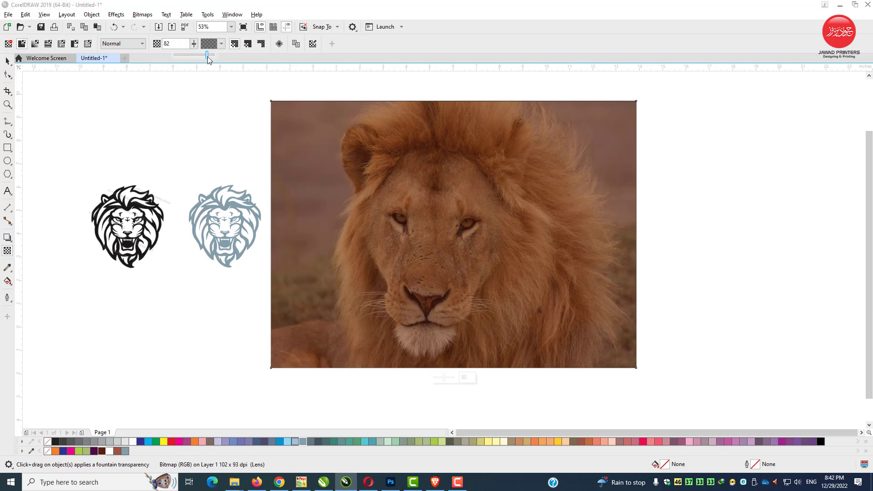
drag(207, 57, 208, 57)
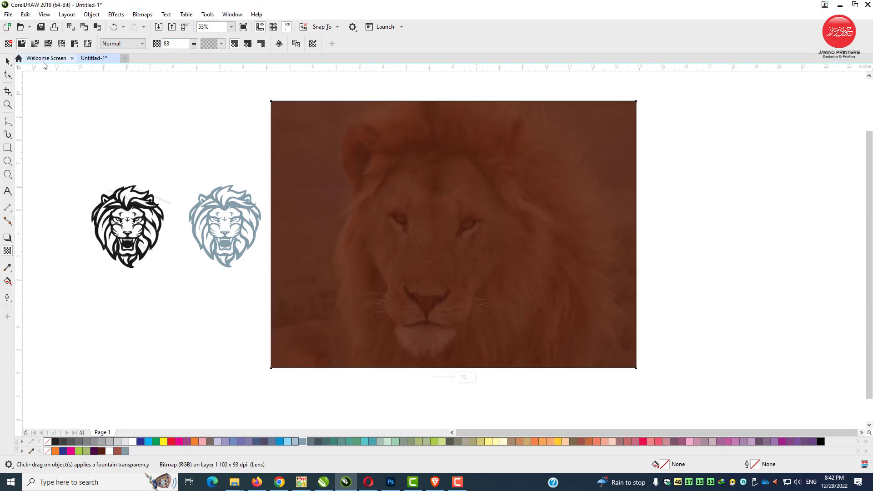
Select the grouped blue-grey vector lion beside the photo and bring it to the front of the page
click(8, 60)
drag(164, 138, 330, 299)
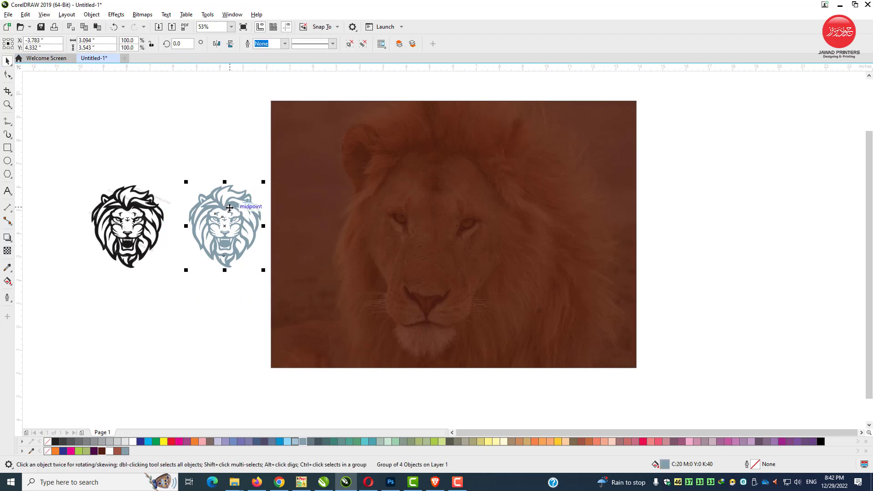
right_click(230, 206)
mouse_move(284, 279)
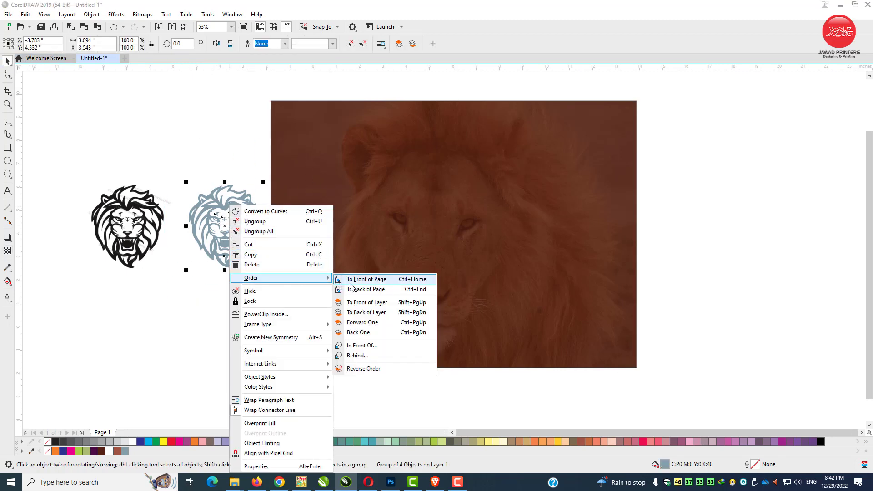
click(372, 290)
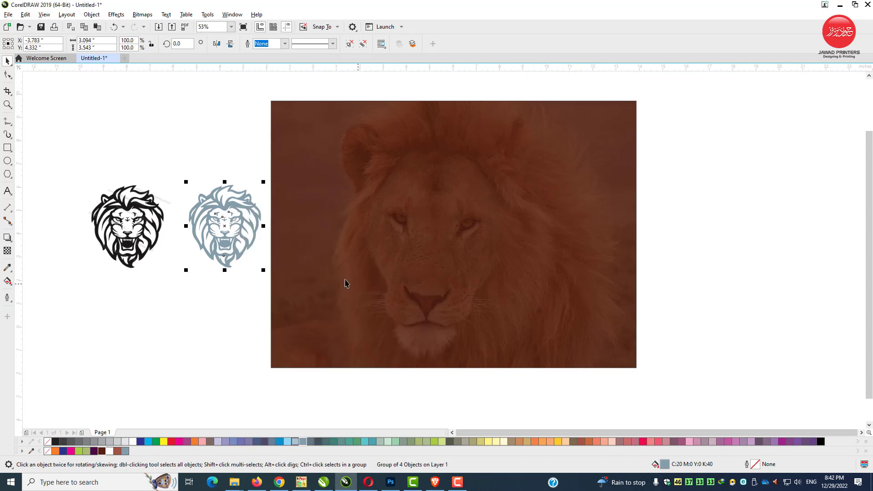
Place the vector lion over the faded photo, enlarge it to about 4.766 by 5.458 in, and fill it white
drag(250, 248, 506, 293)
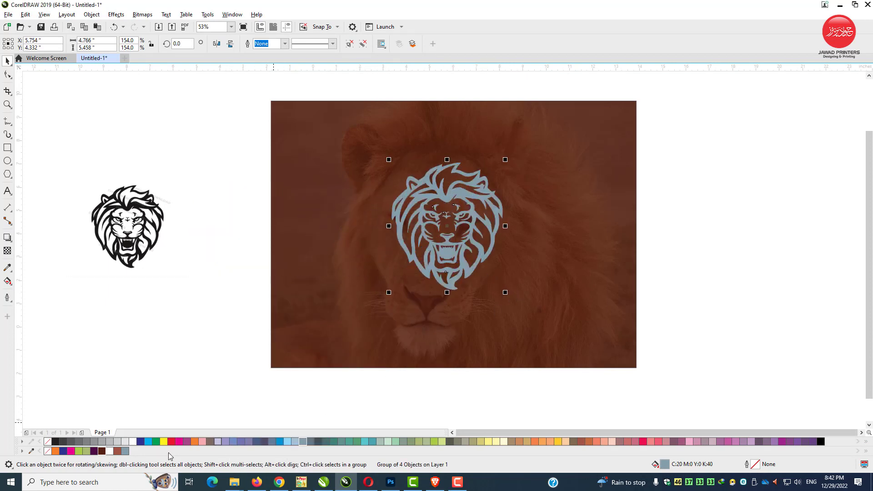
click(129, 442)
drag(451, 251, 452, 255)
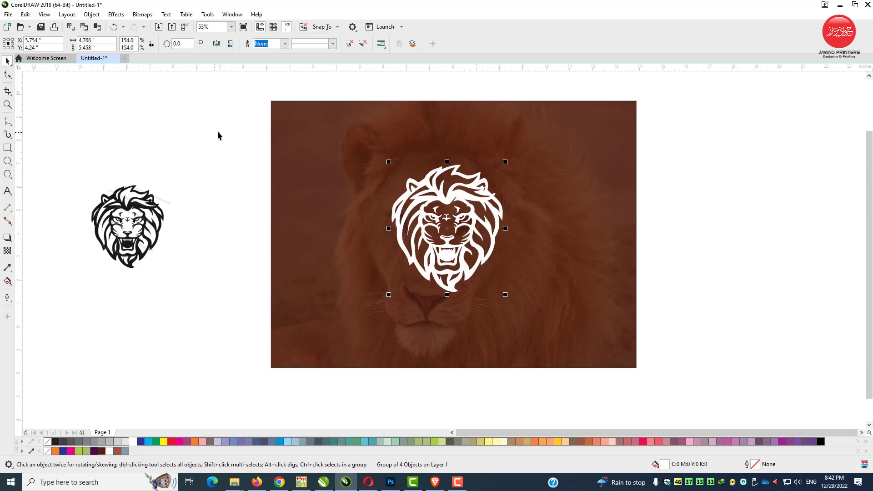
Move the white vector lion straight down a little, to a Y position of about 3.936 in
click(7, 106)
drag(292, 148, 460, 247)
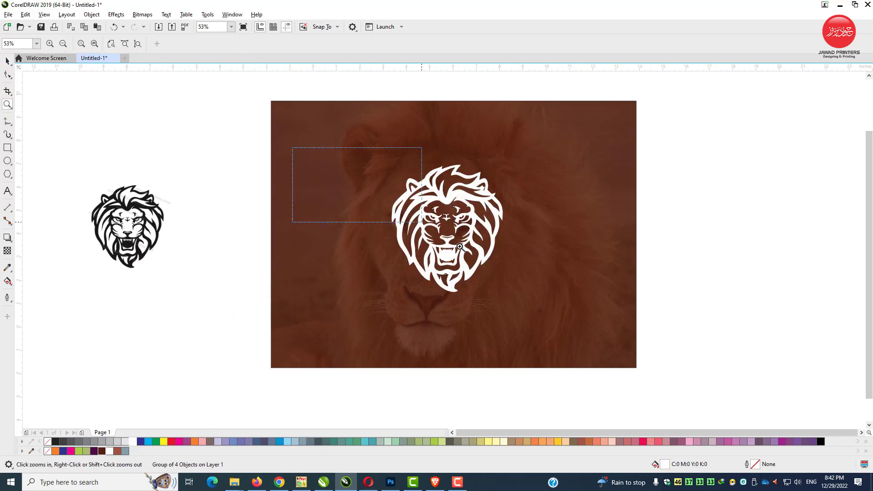
drag(648, 384, 647, 384)
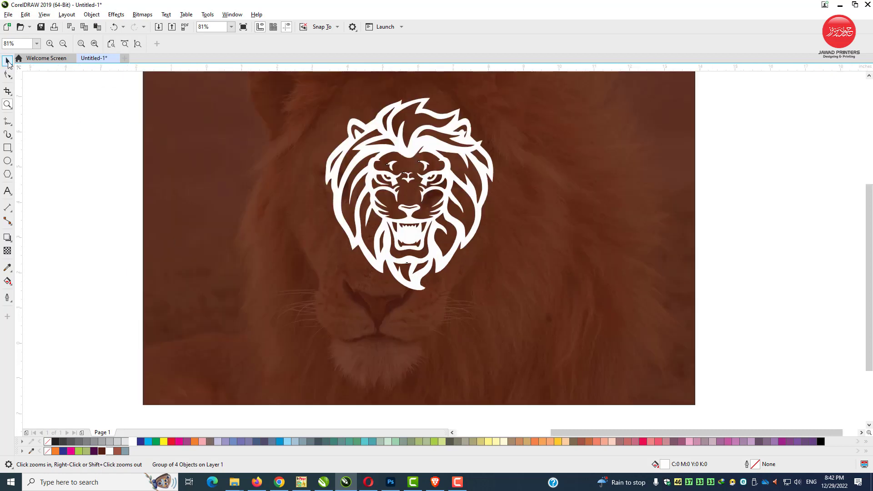
click(7, 62)
click(758, 355)
drag(758, 355, 255, 76)
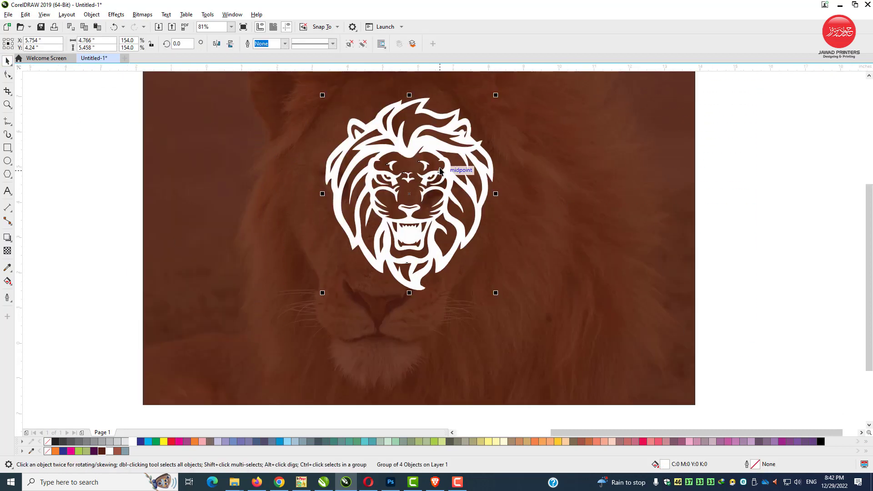
drag(443, 169, 444, 179)
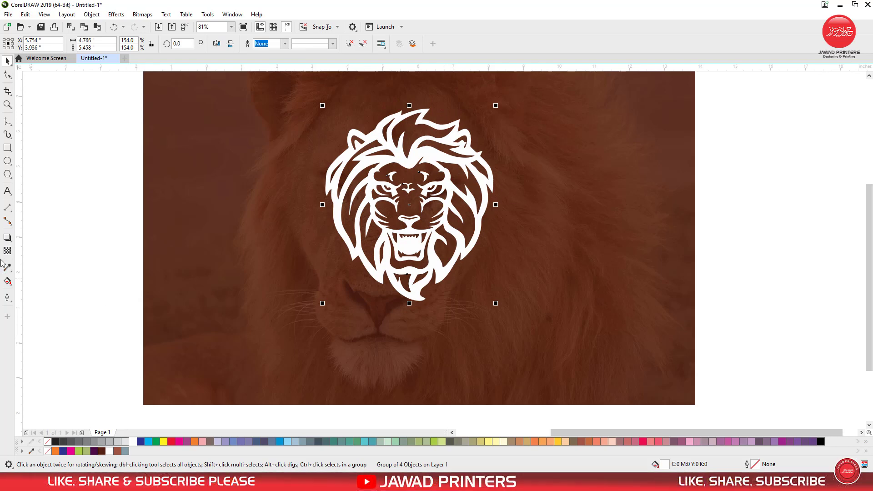
Add a black Multiply drop shadow to the white lion, offset about -0.08 by -0.139 in, opacity 50, feather 15
click(35, 238)
drag(409, 205, 351, 306)
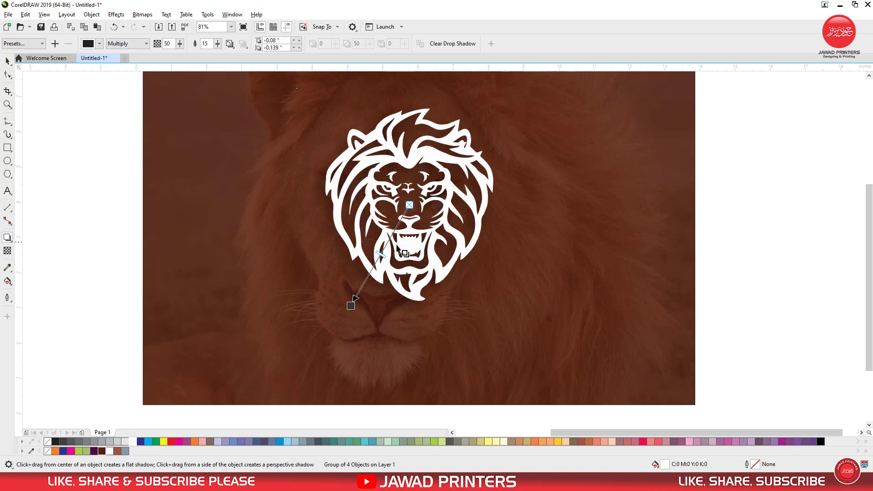
click(7, 62)
click(522, 253)
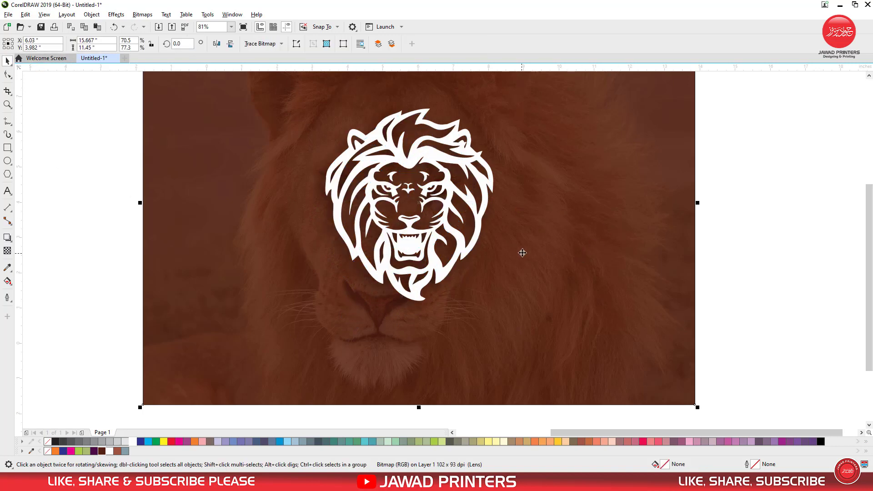
scroll(869, 234, up, 2)
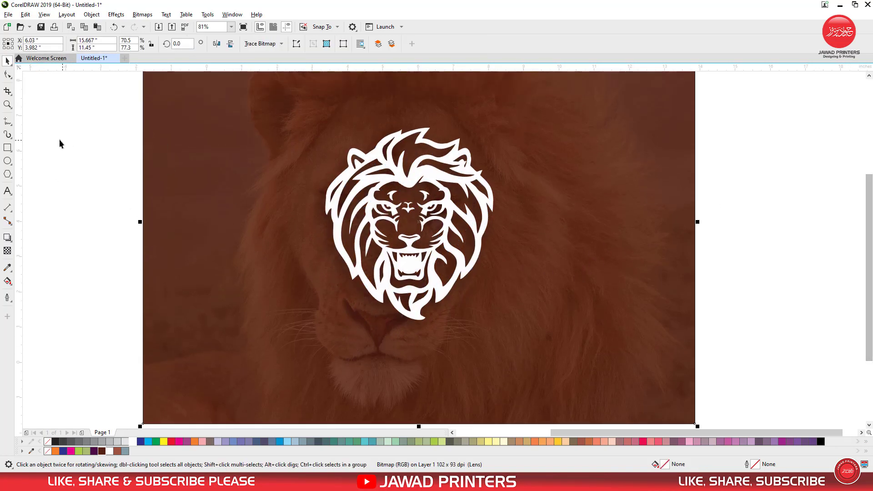
click(8, 104)
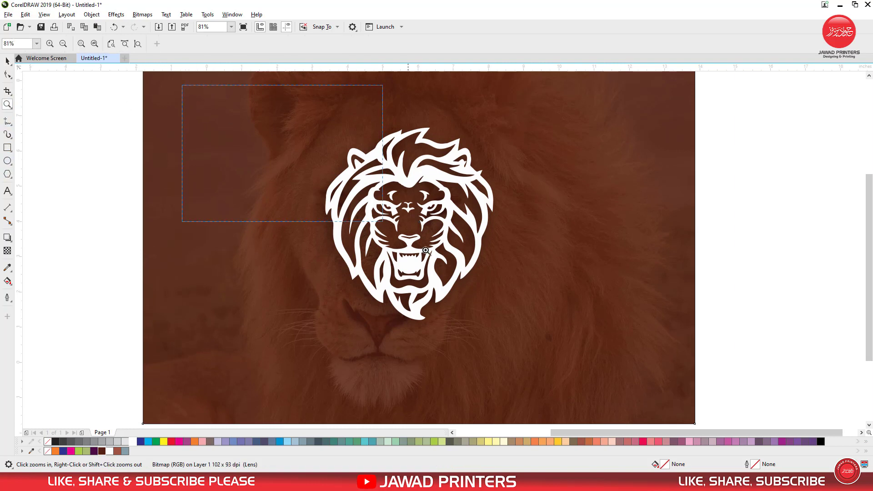
drag(582, 362, 634, 384)
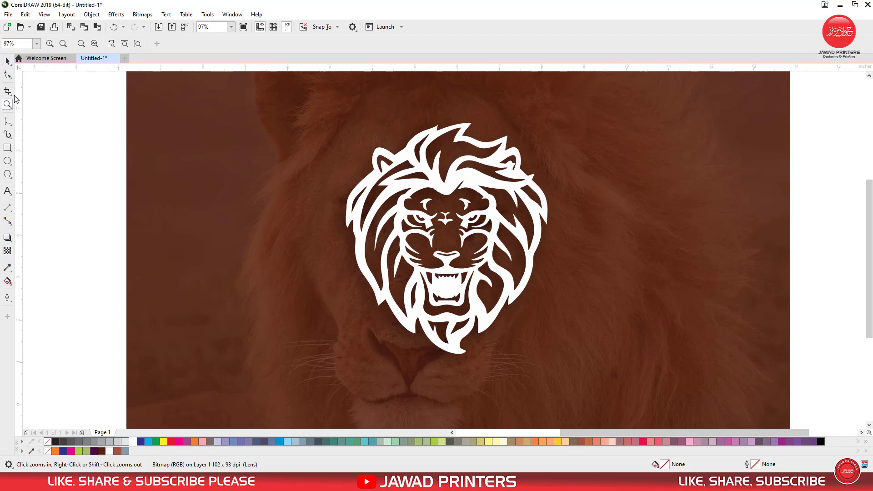